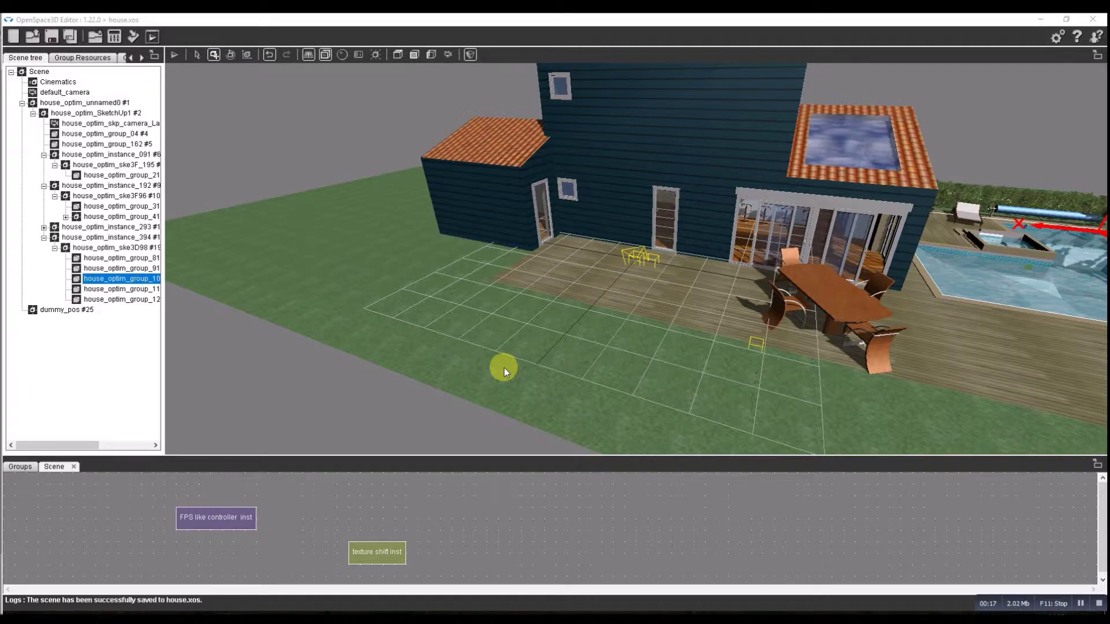
Set the scene's shadow preset method to none in the Shadow setting window.
click(32, 71)
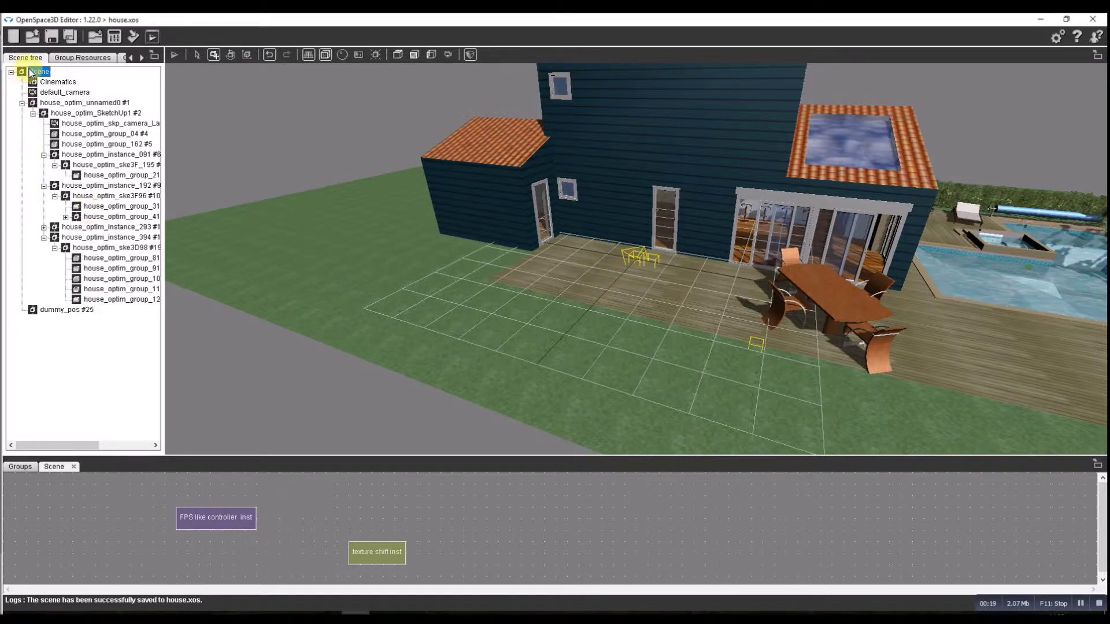
right_click(31, 72)
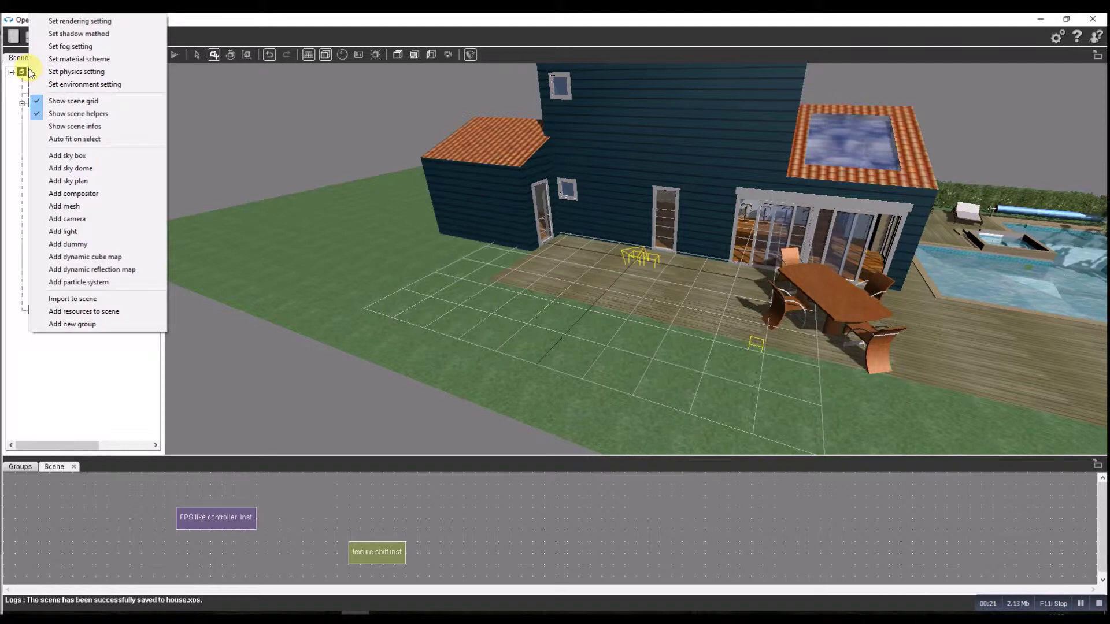
click(65, 34)
click(280, 78)
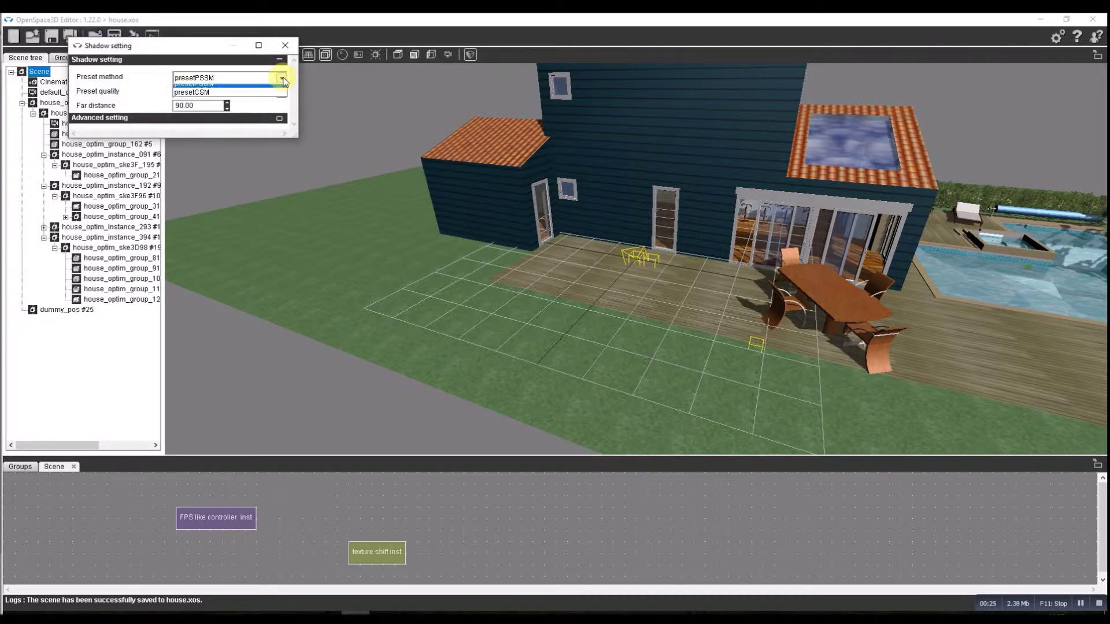
click(229, 92)
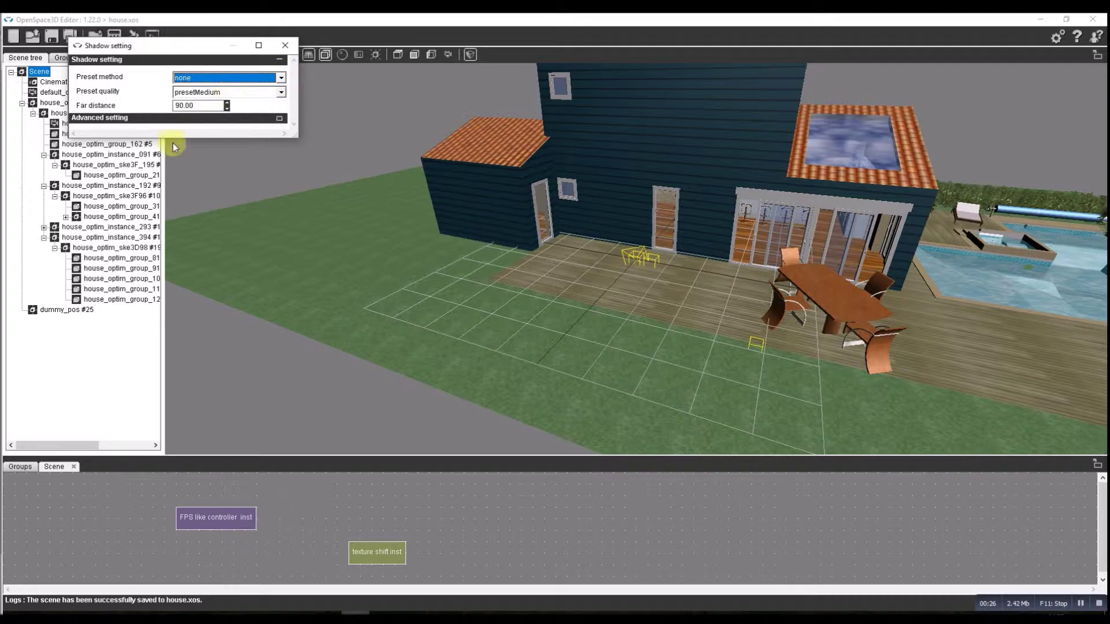
click(287, 45)
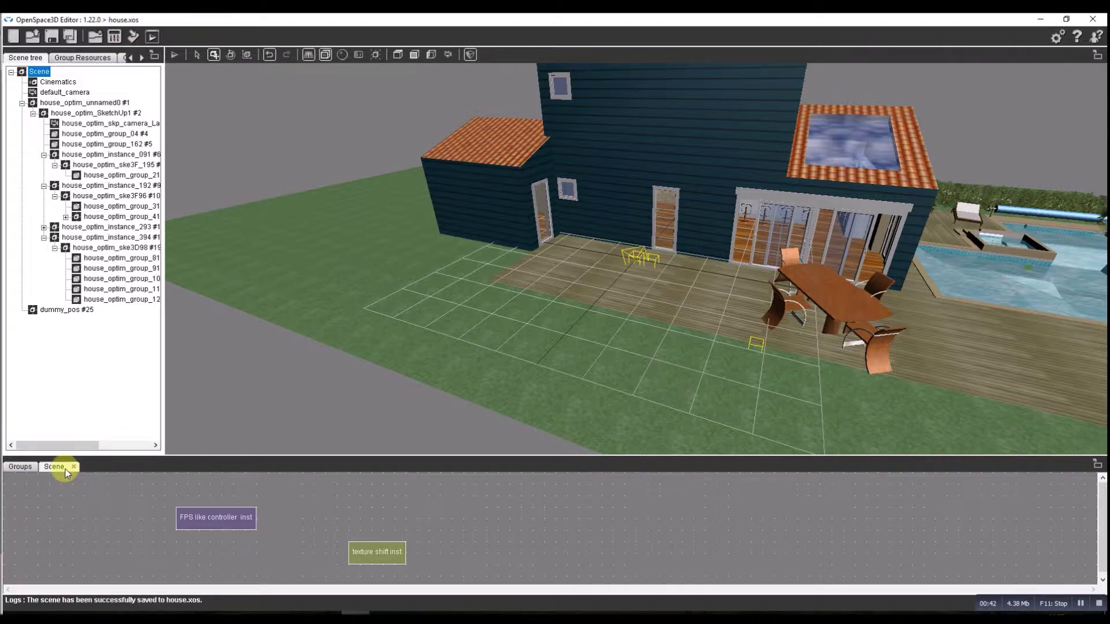
Add an input > joypad plugIT to the graph with its default settings.
right_click(118, 501)
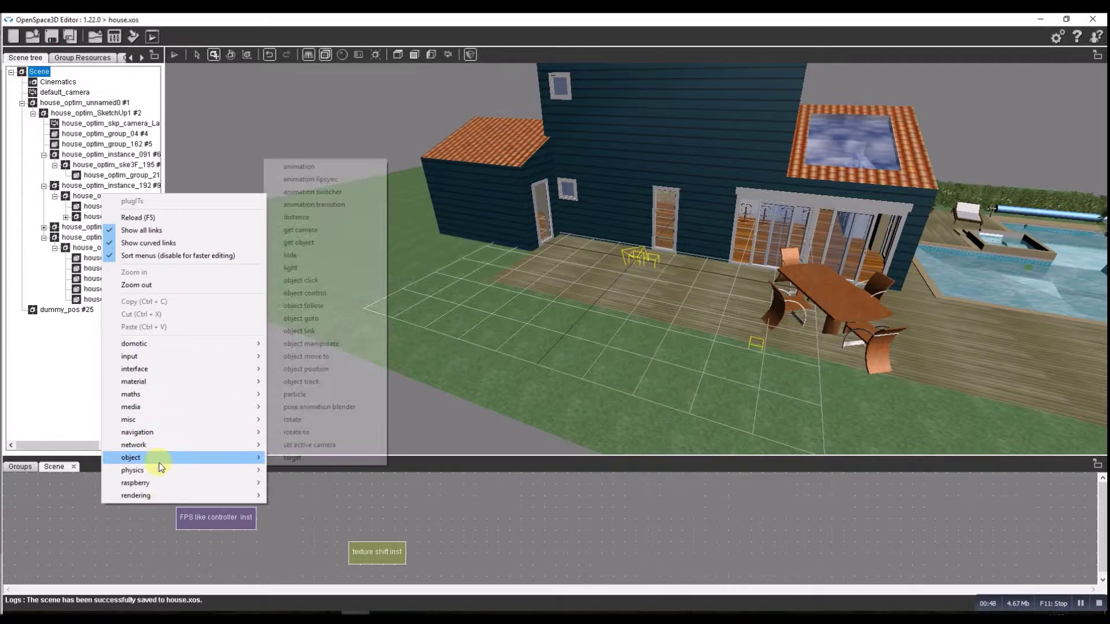
mouse_move(158, 359)
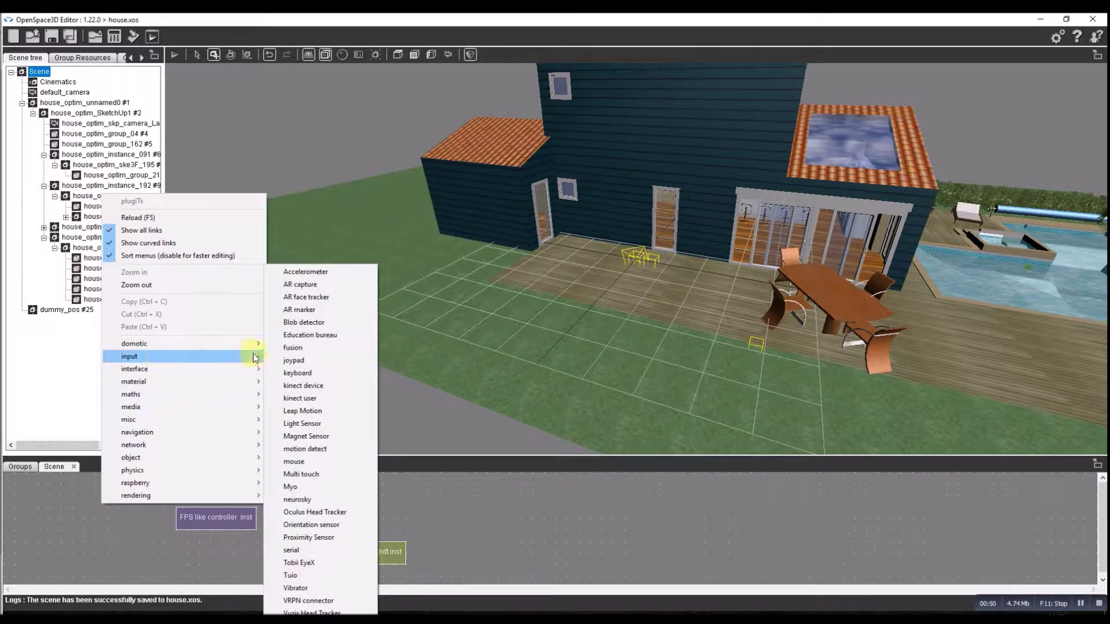
click(296, 361)
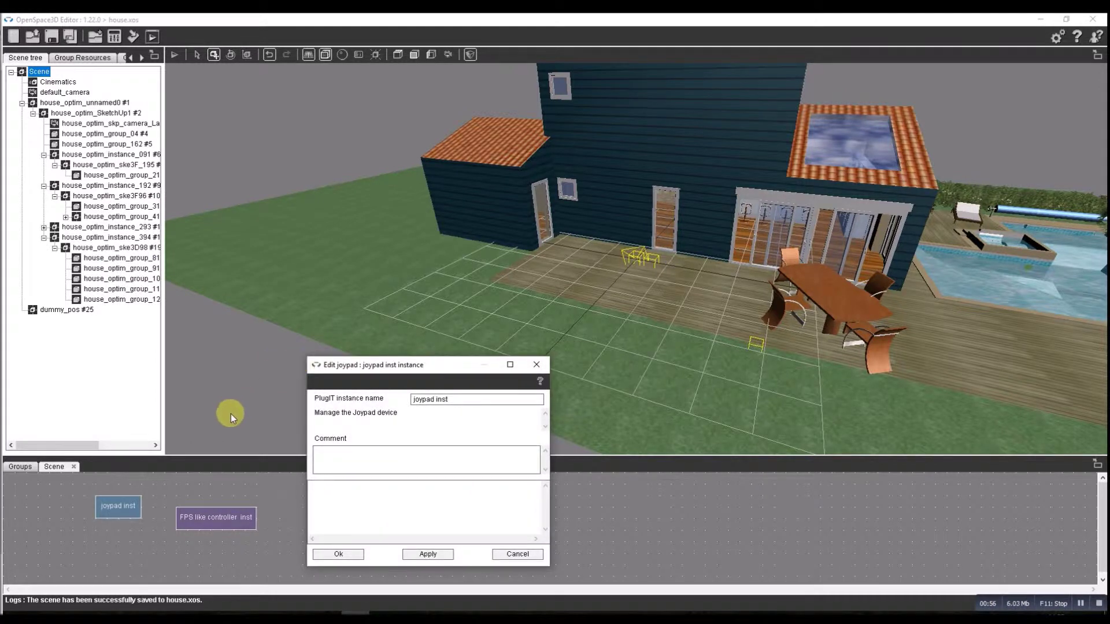
click(341, 553)
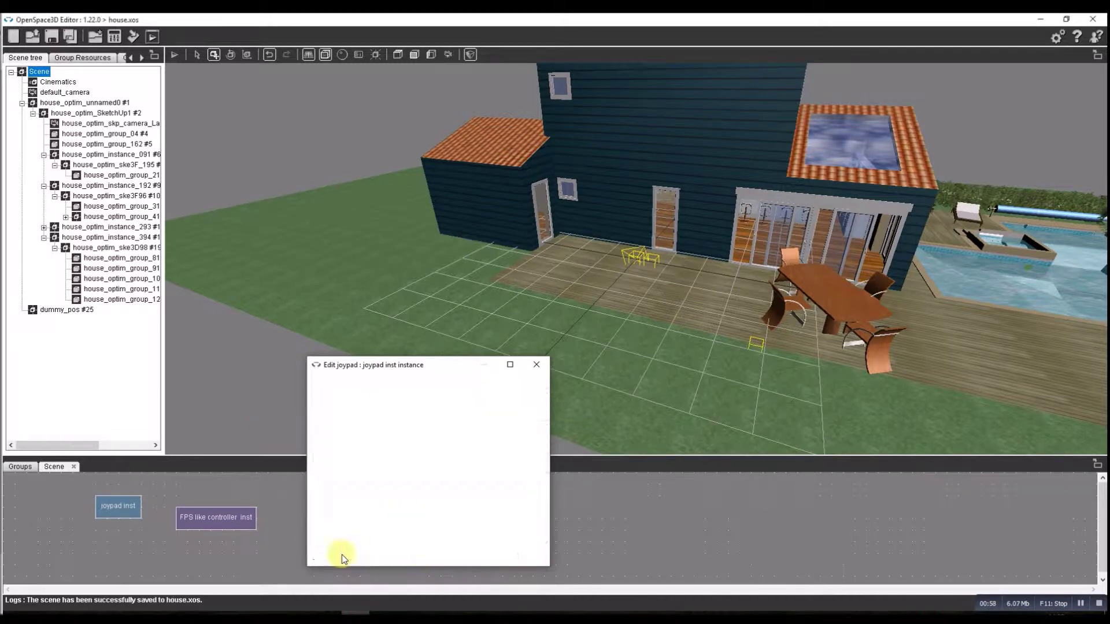
Link the joypad's Control event to the FPS like controller's Control action.
right_click(137, 505)
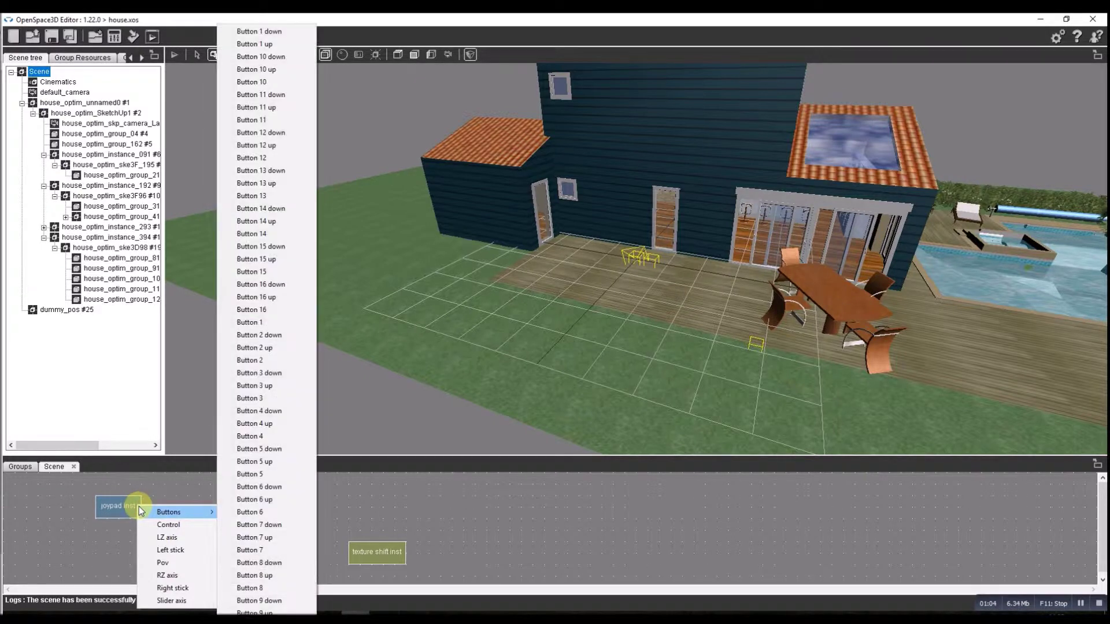
click(166, 526)
click(193, 519)
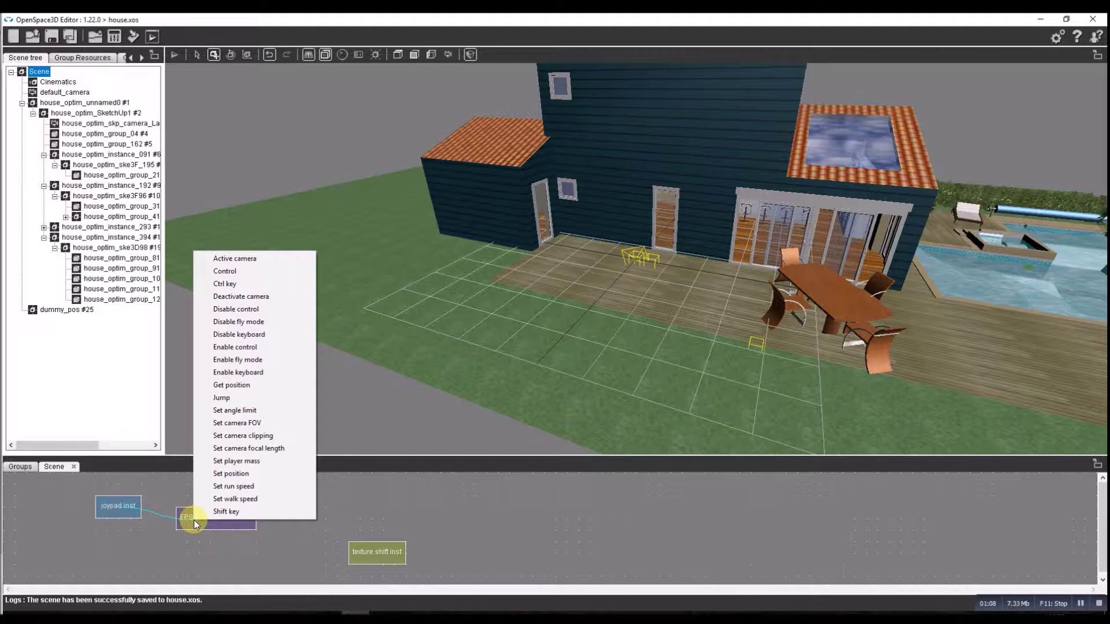
click(231, 267)
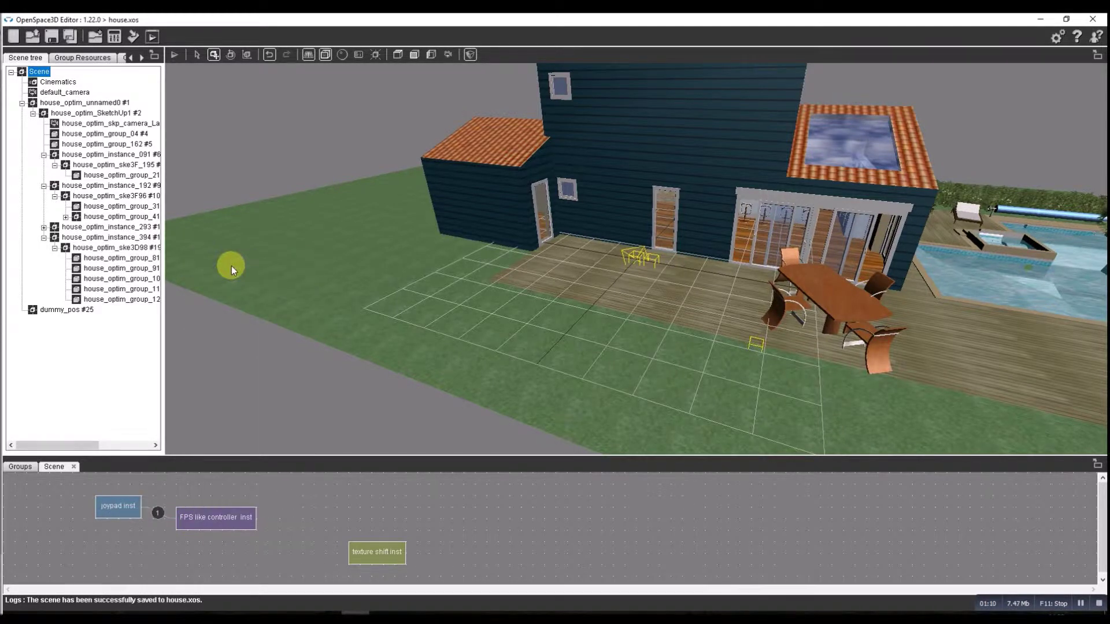
double_click(157, 514)
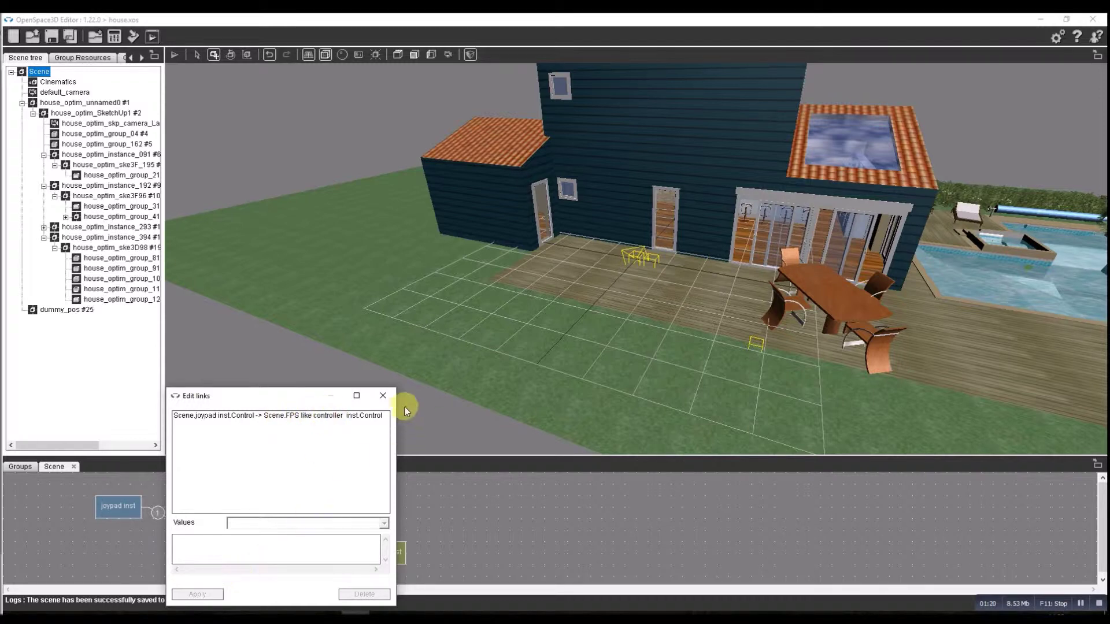
click(382, 396)
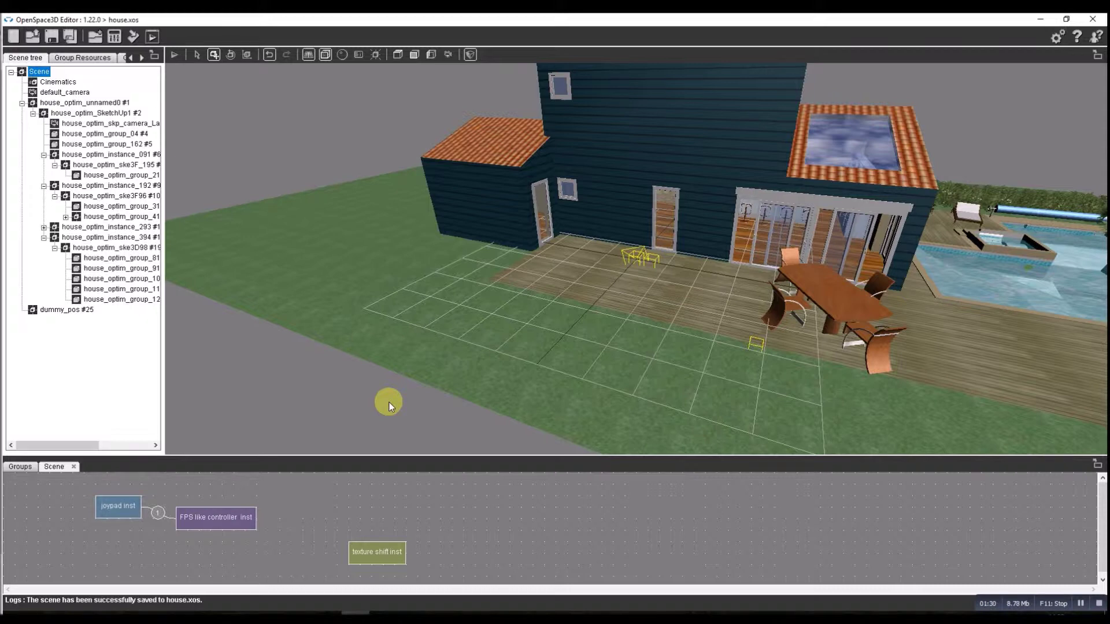
Add an input > Orientation sensor plugIT to the graph with its default settings.
right_click(331, 508)
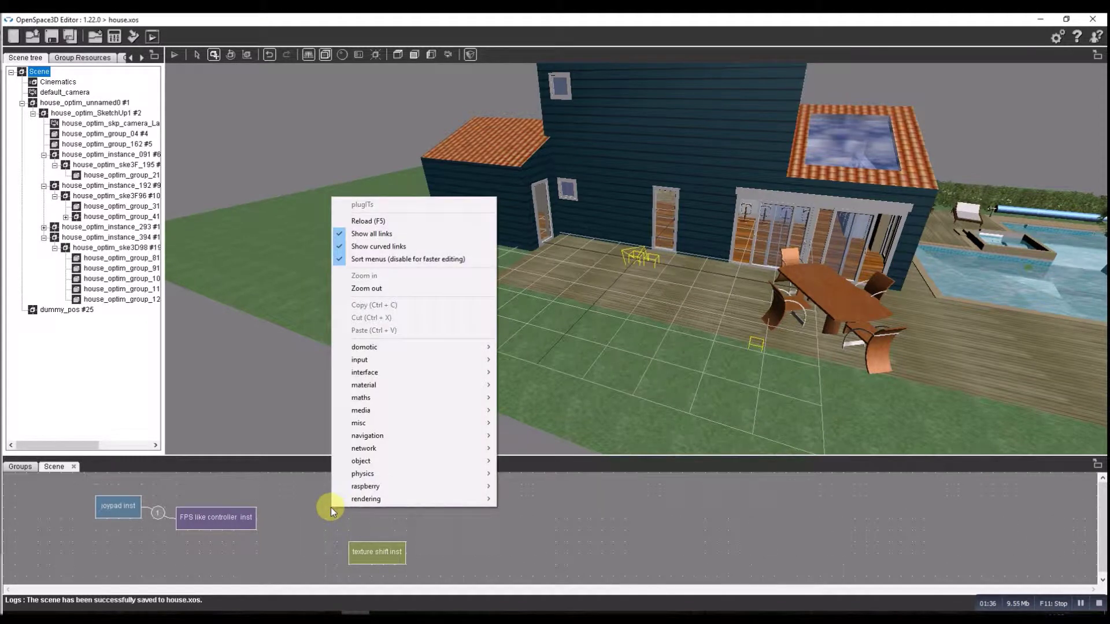
mouse_move(338, 502)
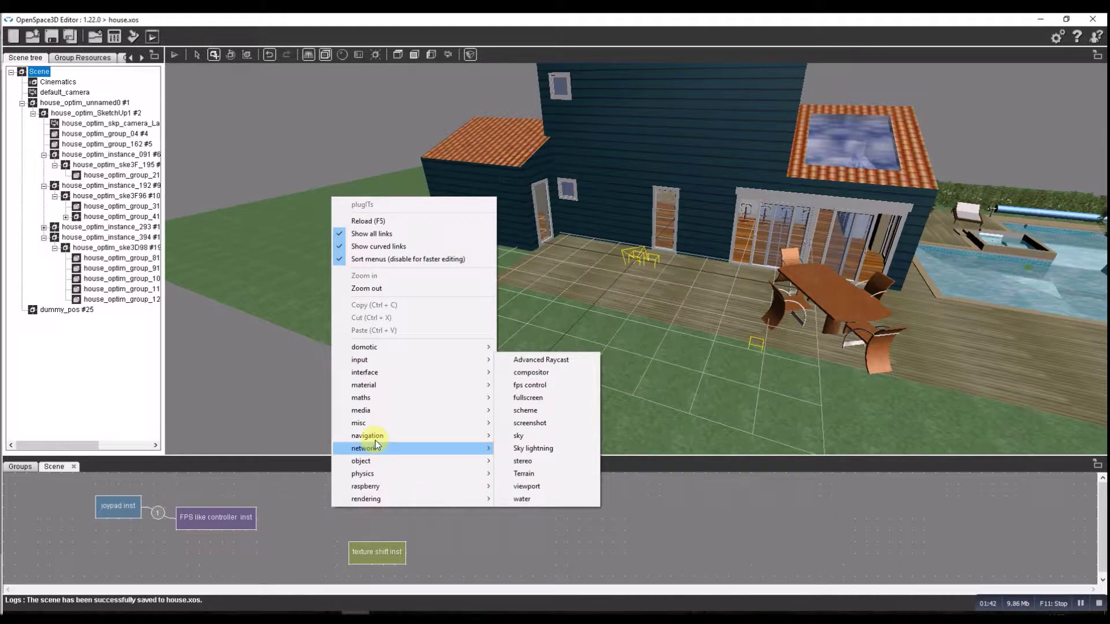
mouse_move(387, 364)
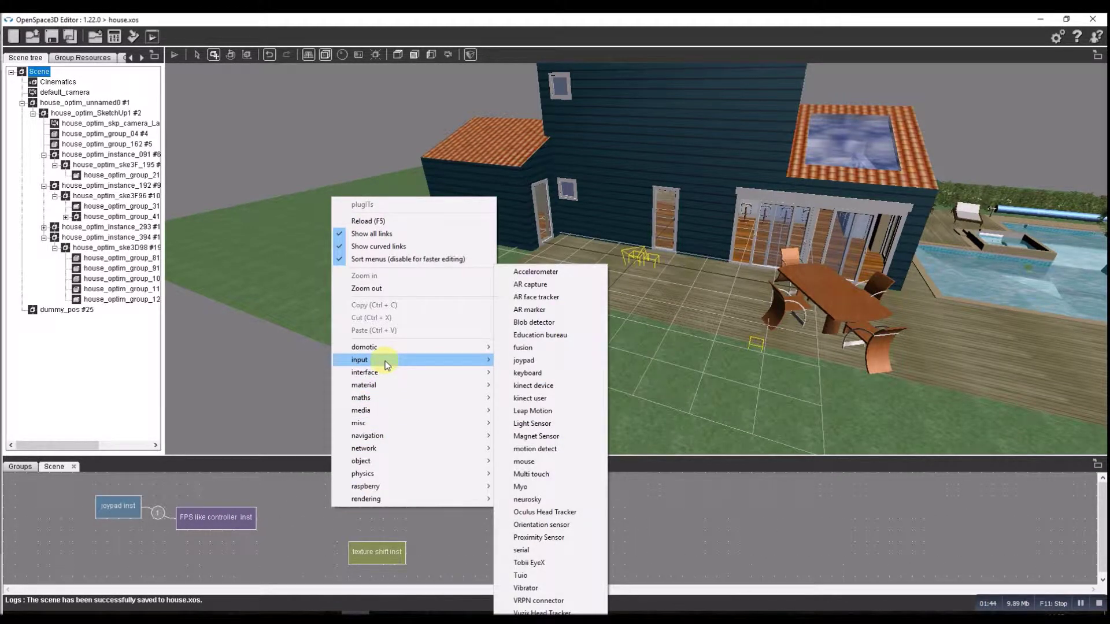
click(529, 525)
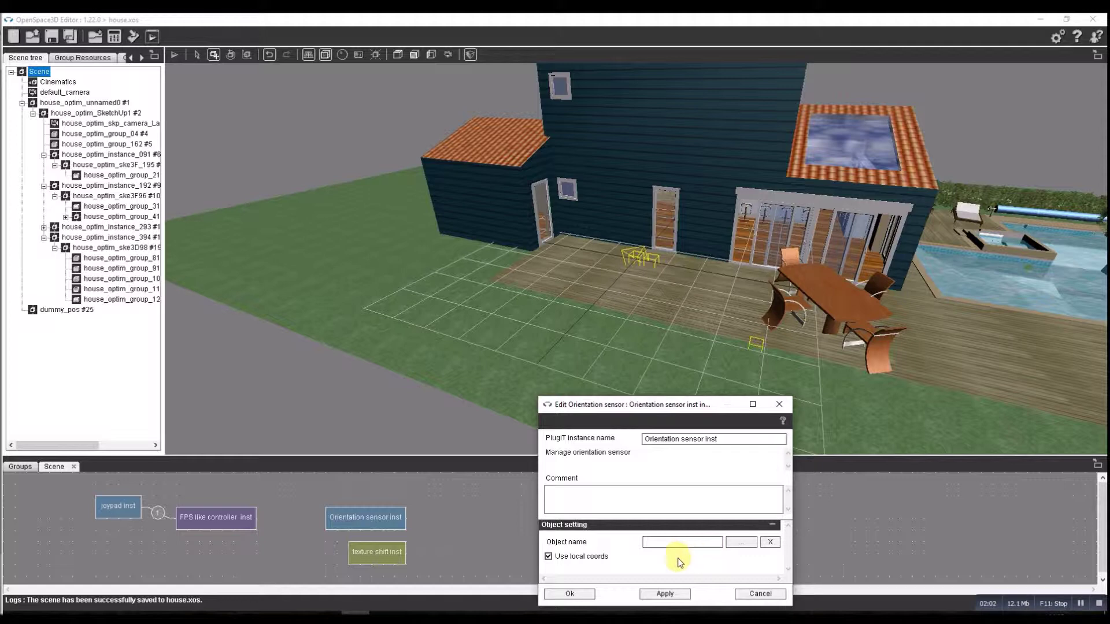
click(572, 593)
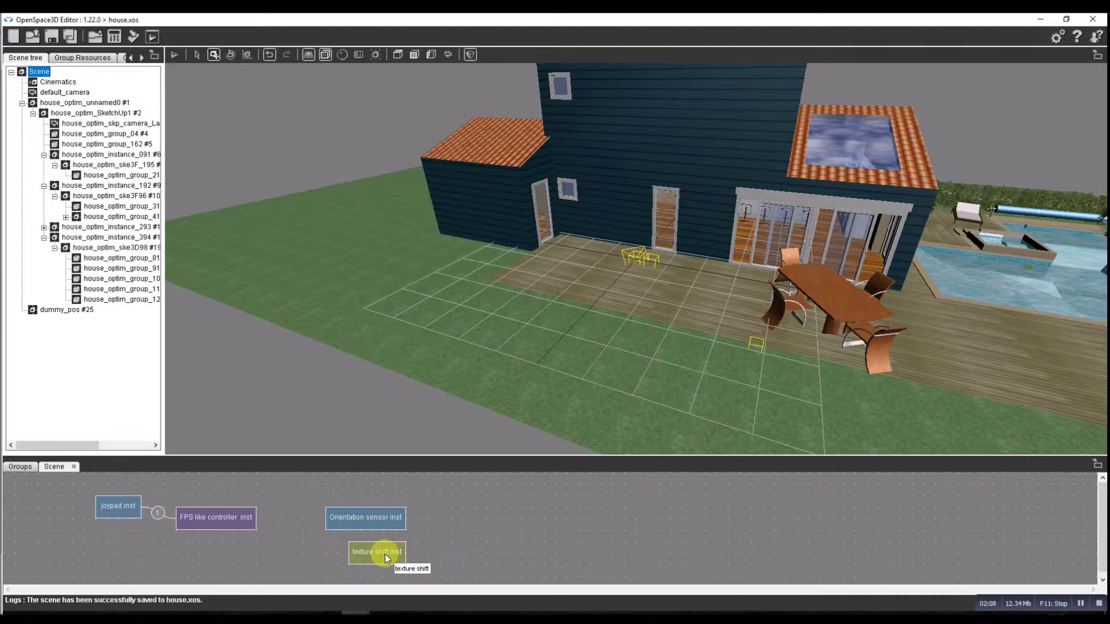
Connect Orientation sensor inst's Control event to FPS like controller inst's Control action.
right_click(380, 517)
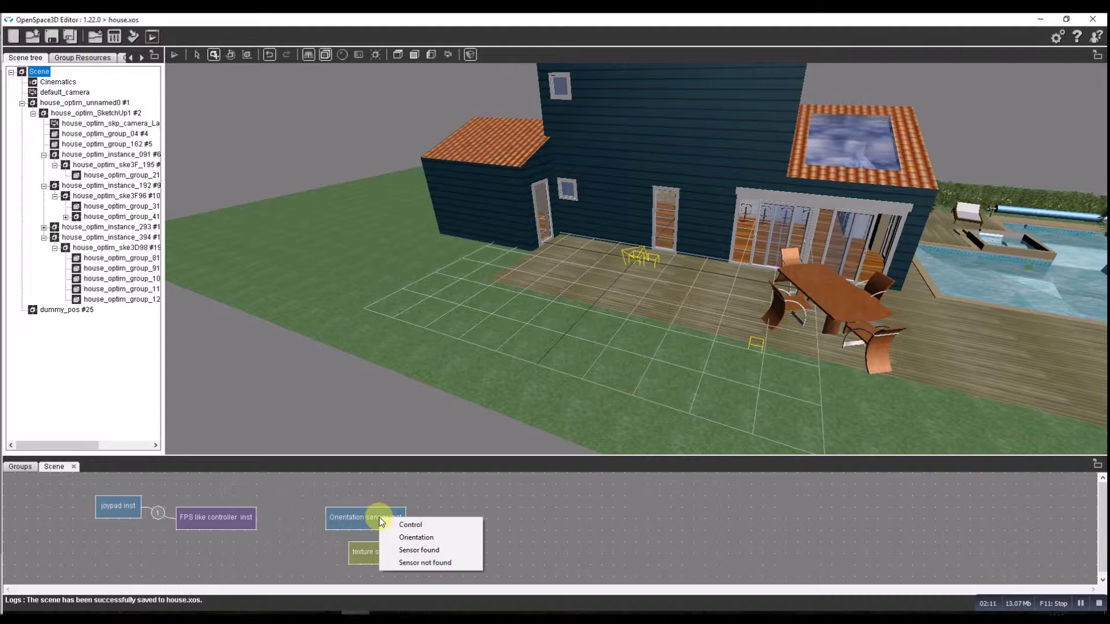
click(415, 526)
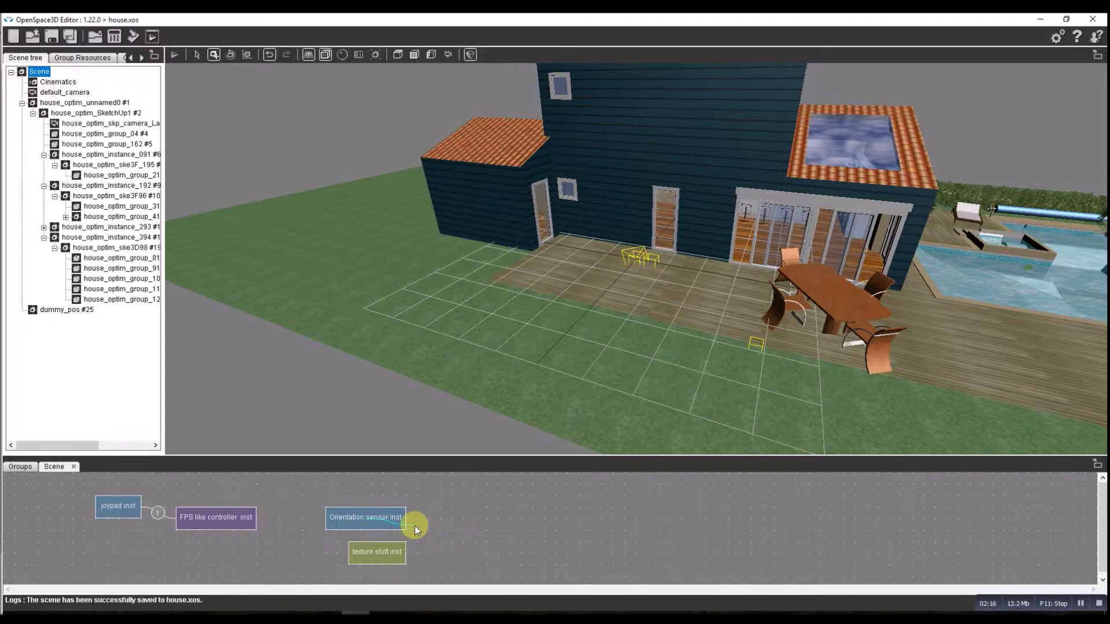
click(221, 517)
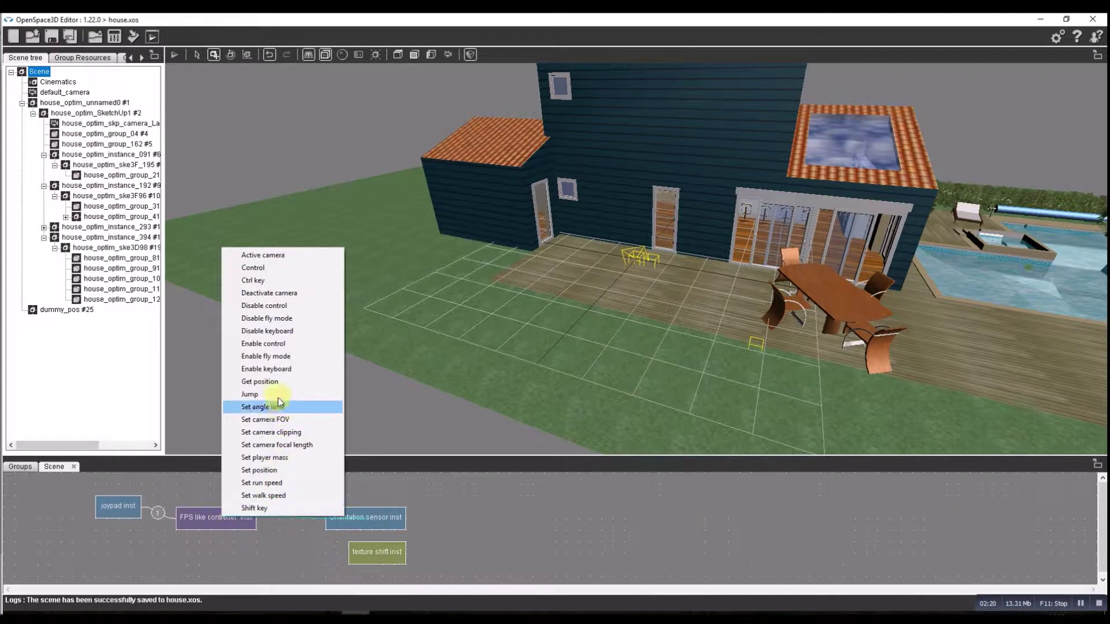
click(268, 267)
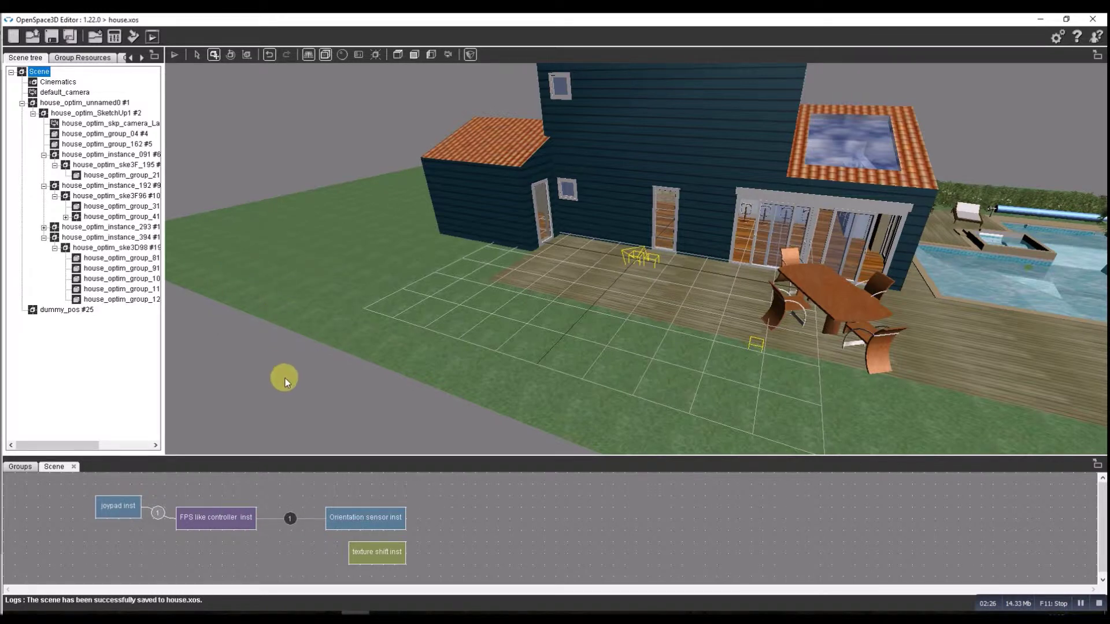
Add a rendering > stereo plugIT in Cardboard mode with 0.0125 eye spacing.
right_click(446, 491)
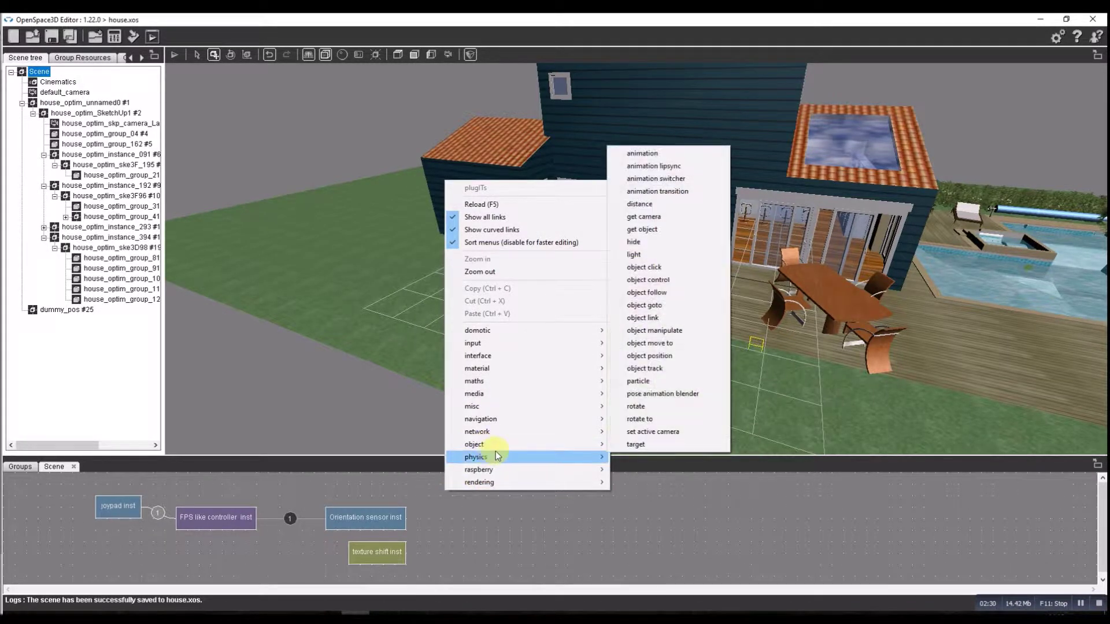
mouse_move(500, 483)
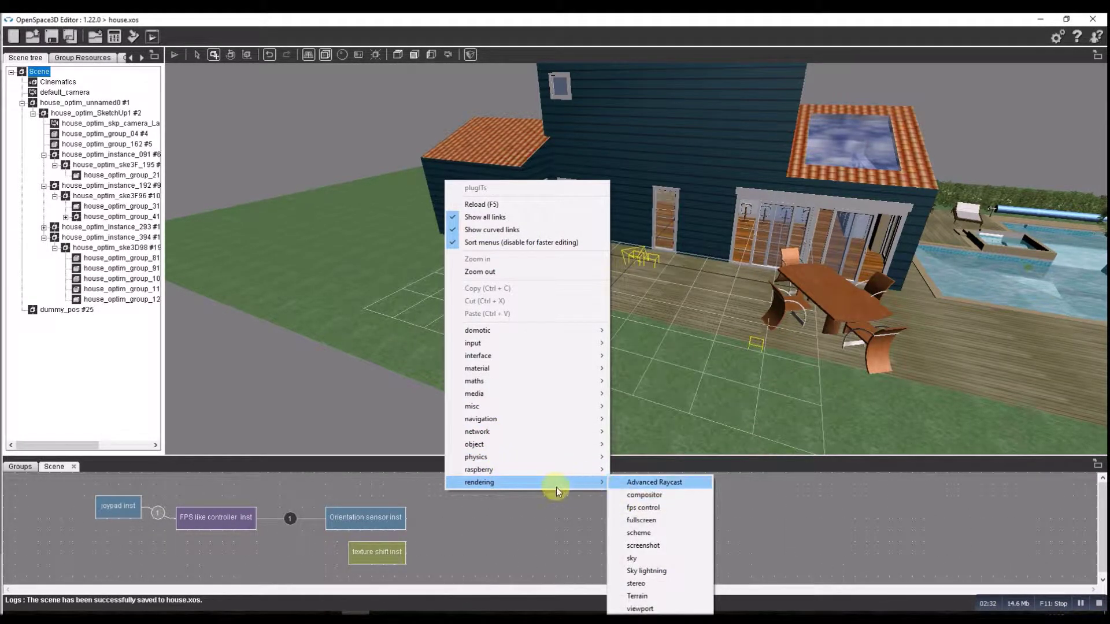
click(635, 584)
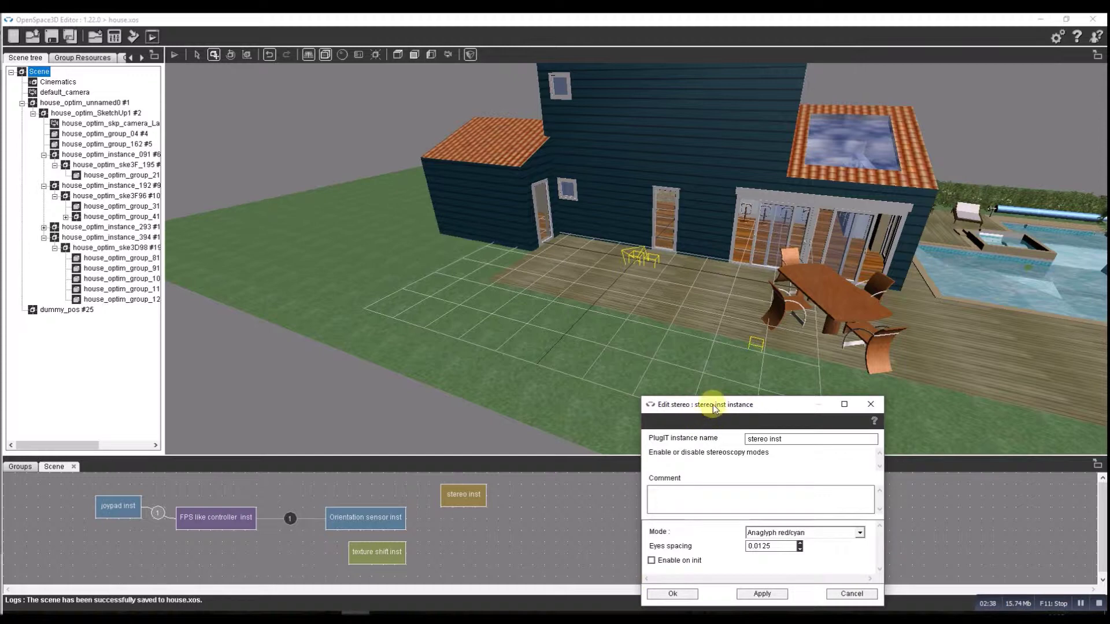
drag(712, 405, 656, 340)
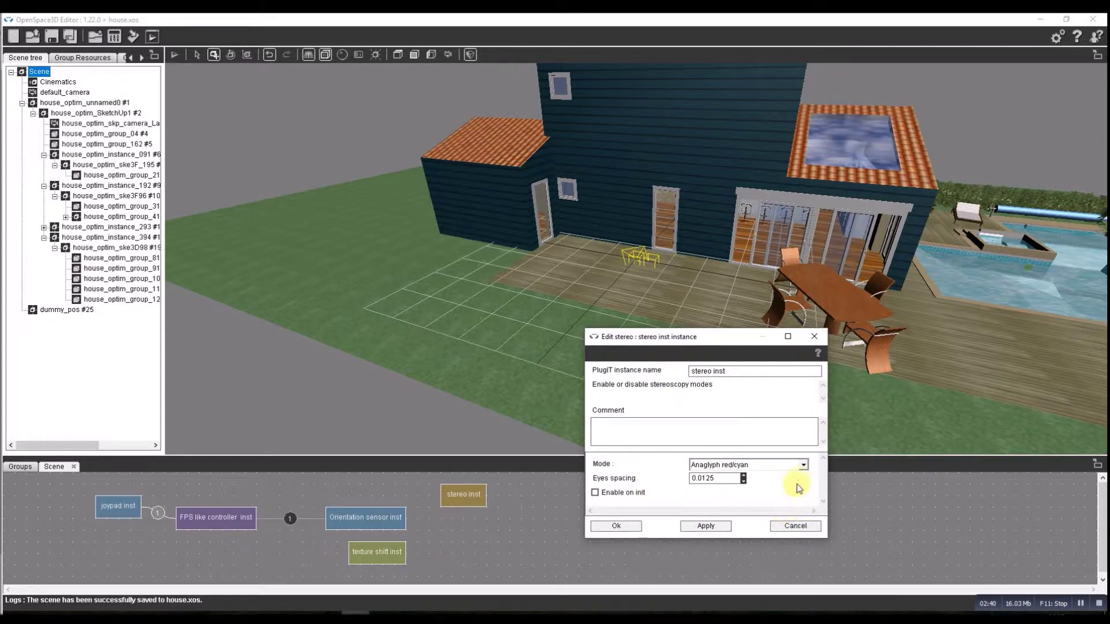
click(806, 461)
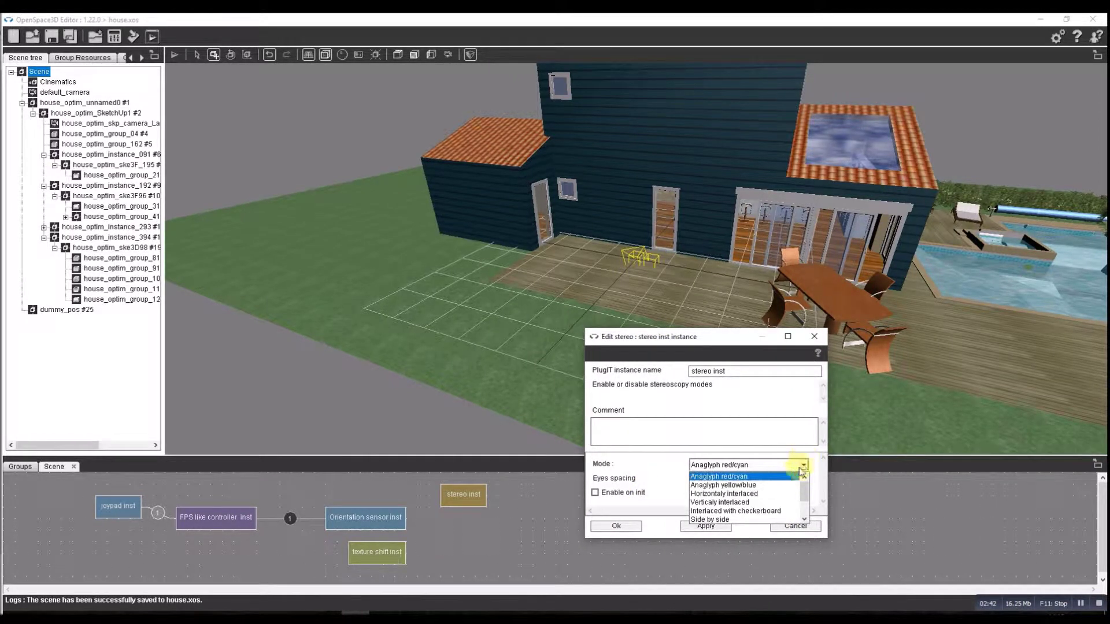
scroll(800, 502, down, 2)
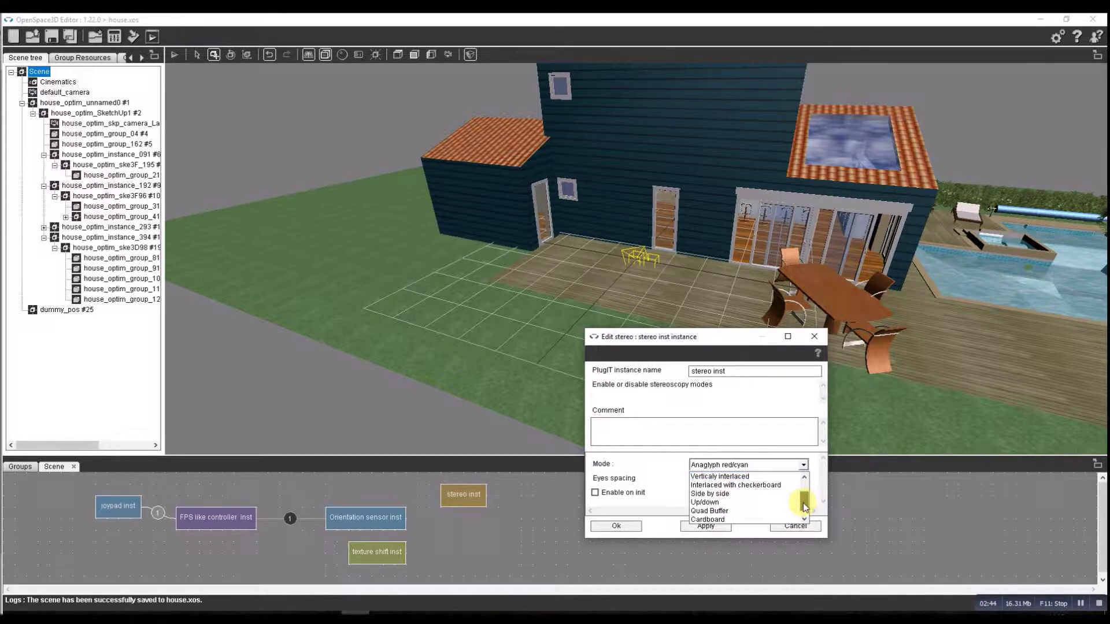
click(746, 511)
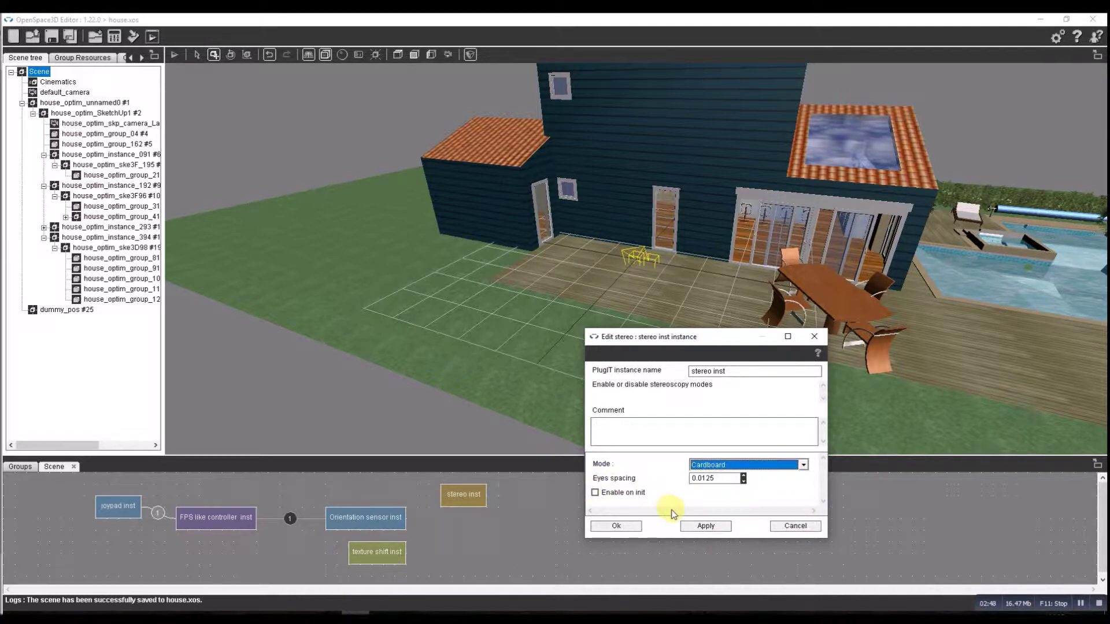
click(627, 527)
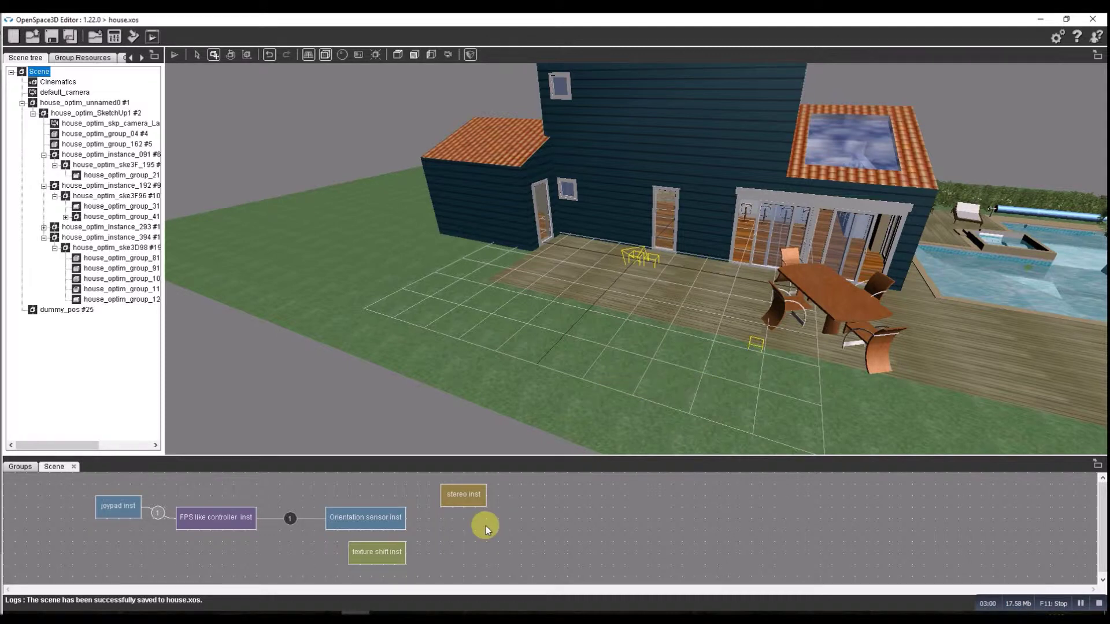
Turn on Enable on init in the stereo inst settings.
double_click(469, 494)
click(490, 560)
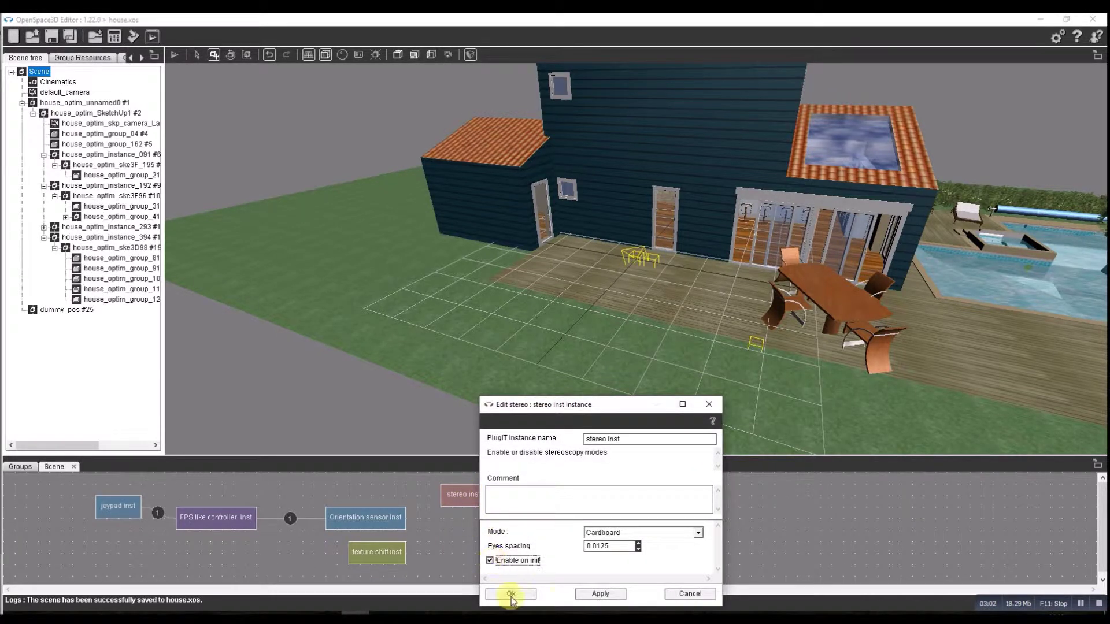
click(602, 595)
click(515, 596)
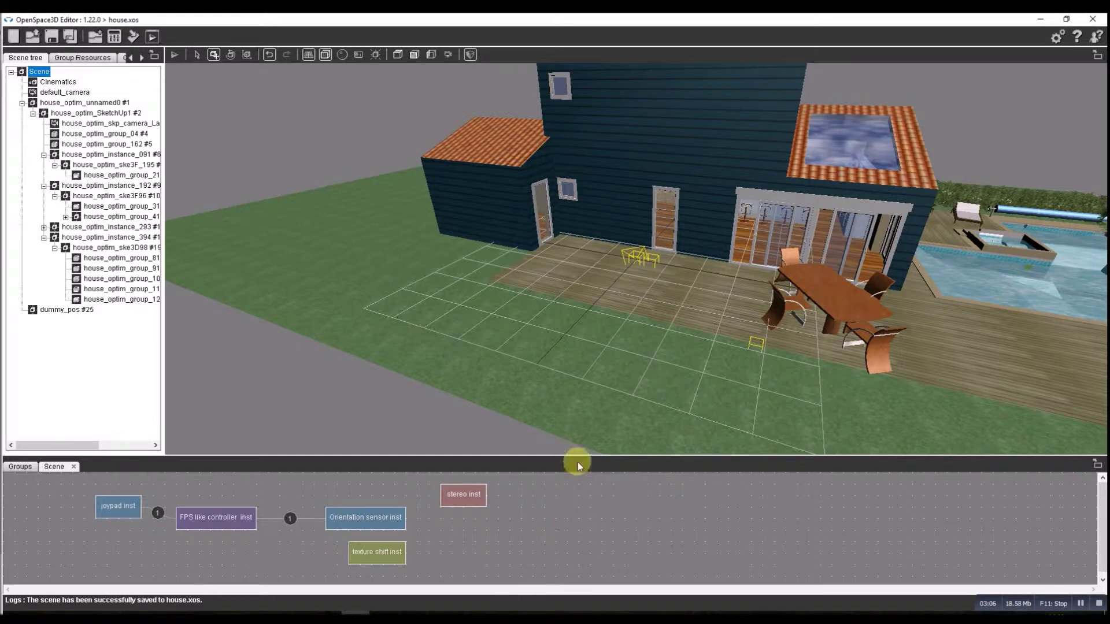
Test the Cardboard split-screen view in a Play run, stop it, and reconfirm the stereo settings.
mouse_move(575, 405)
mouse_down()
mouse_move(575, 373)
mouse_move(574, 383)
mouse_up()
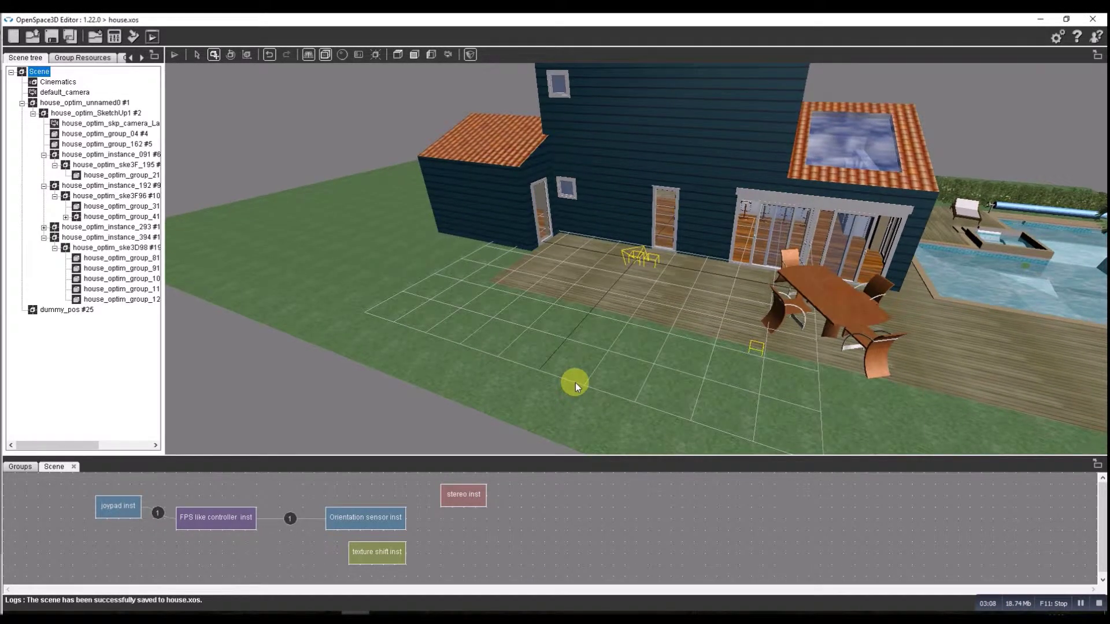
click(175, 56)
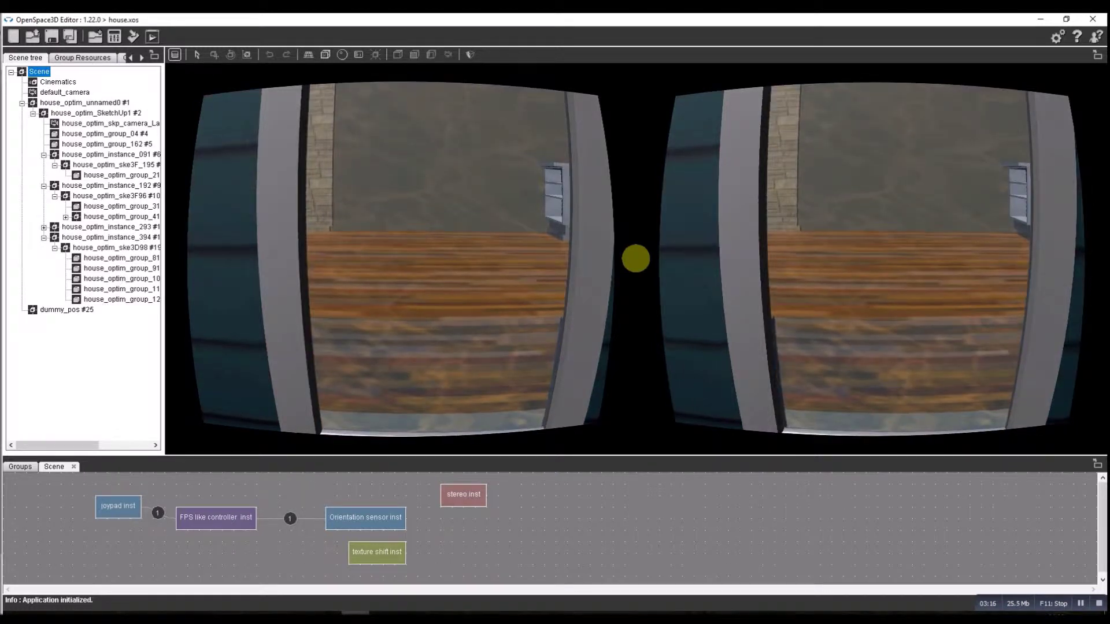
key(F11)
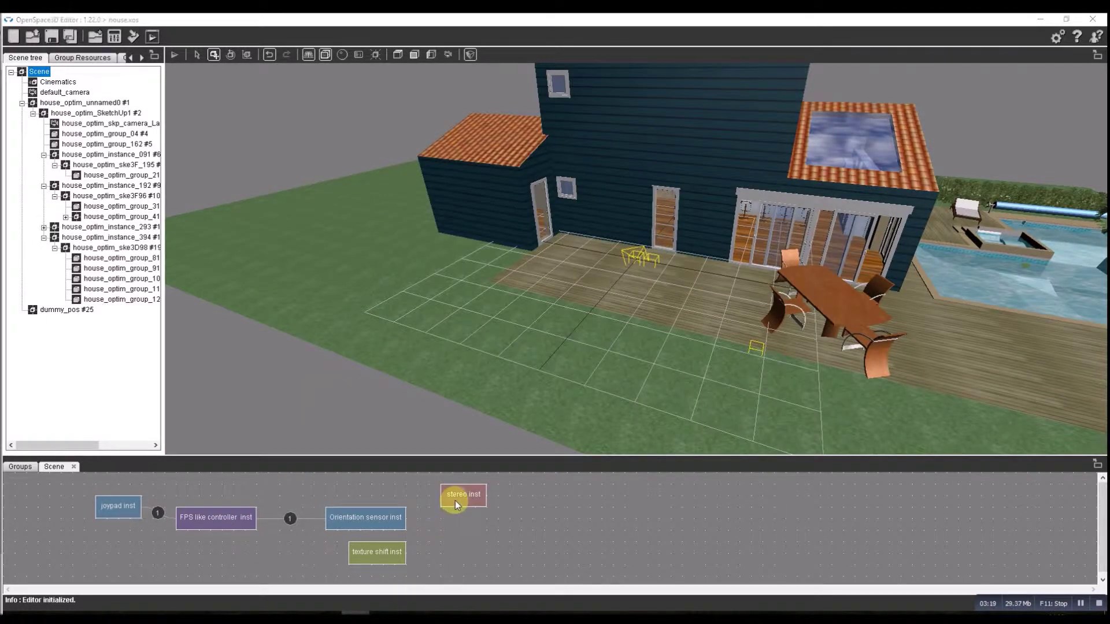
double_click(456, 501)
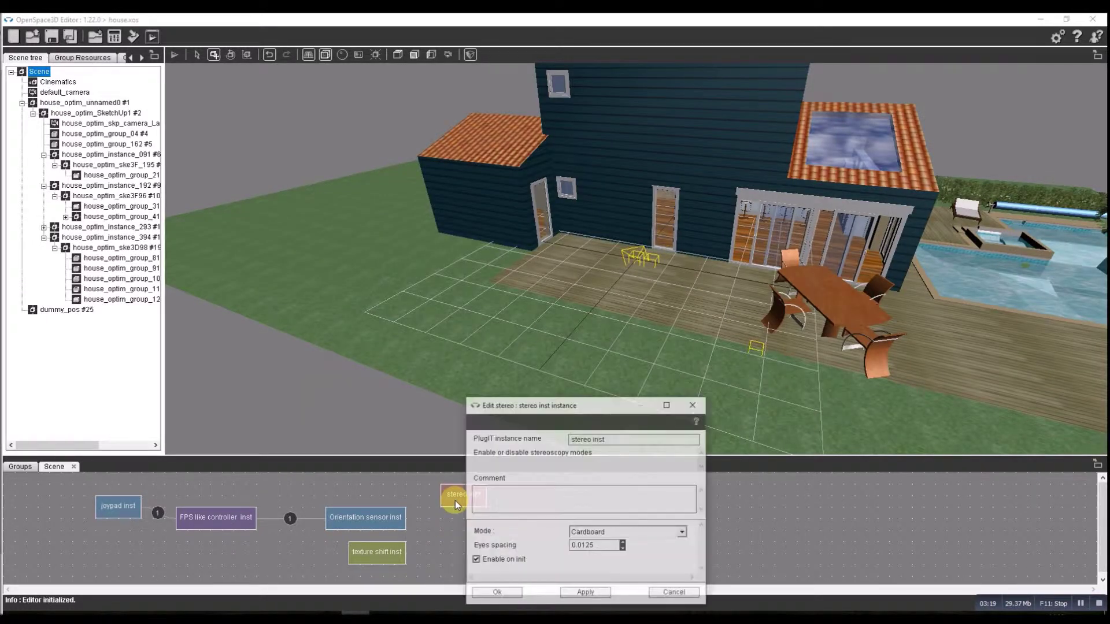
click(484, 595)
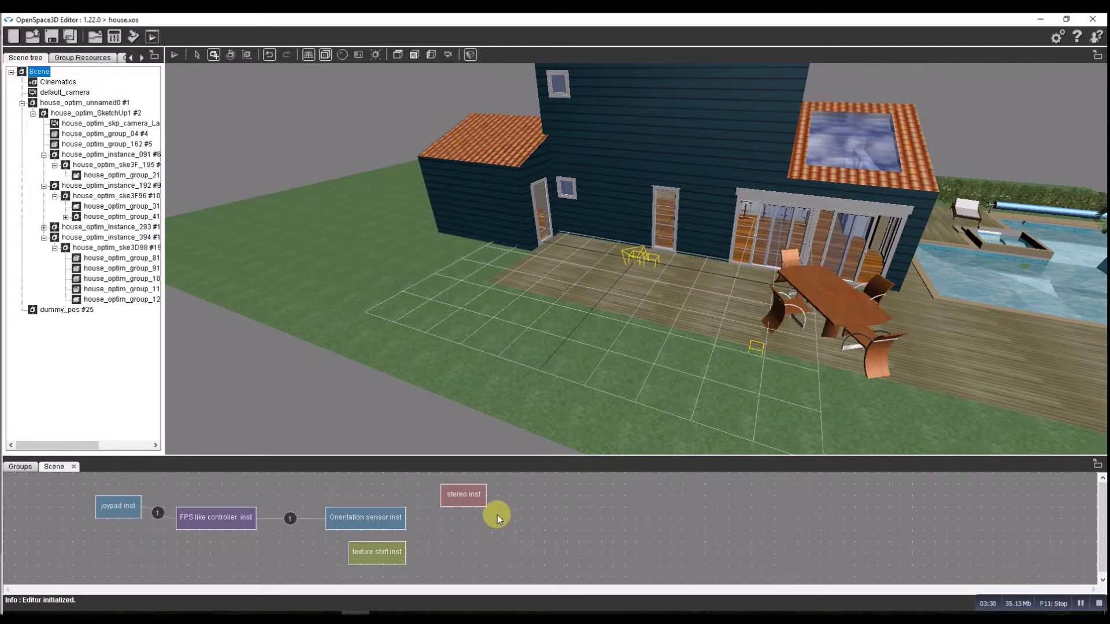
Link the Orientation sensor's Sensor found event to stereo inst's Enable action.
right_click(549, 504)
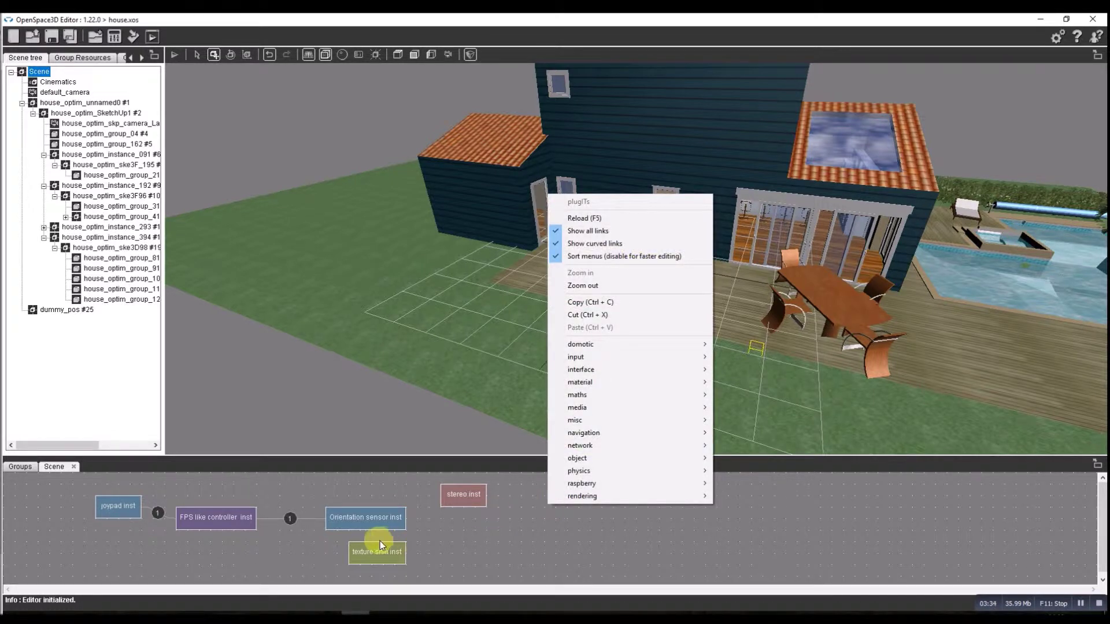
right_click(376, 521)
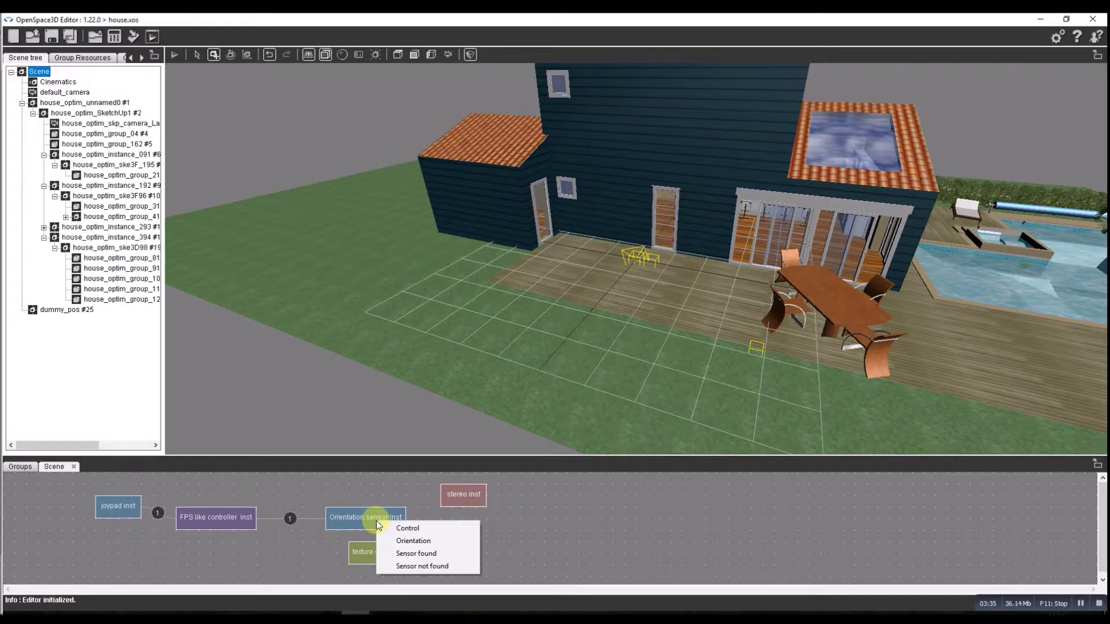
click(416, 553)
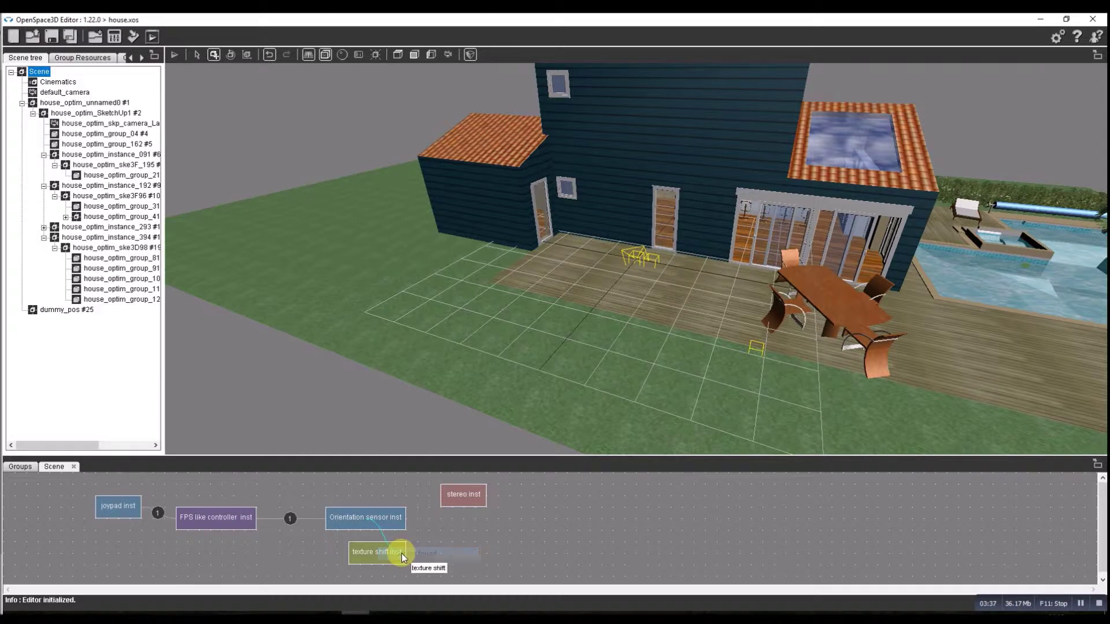
click(453, 500)
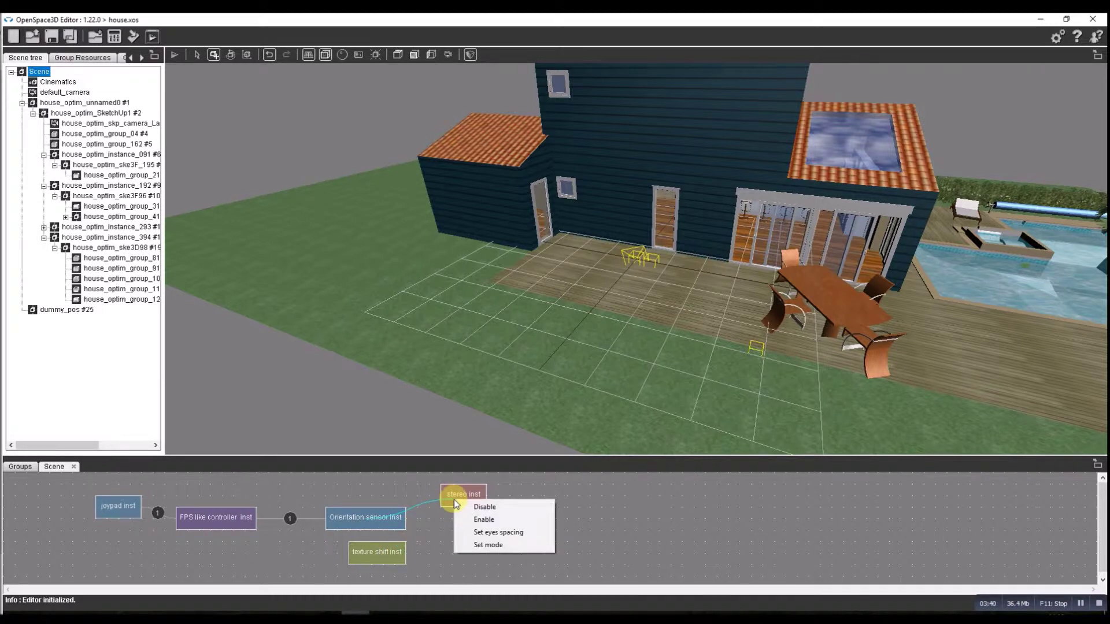
click(483, 519)
Cancel a stray Orientation link, then link Sensor not found to stereo inst's Disable action.
click(397, 524)
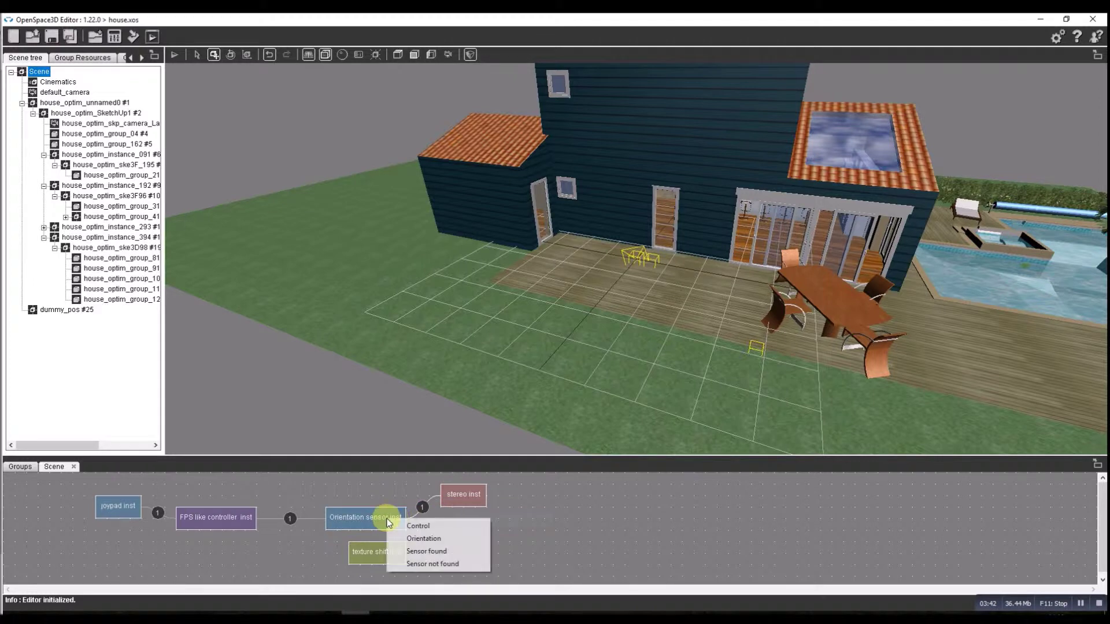
click(411, 537)
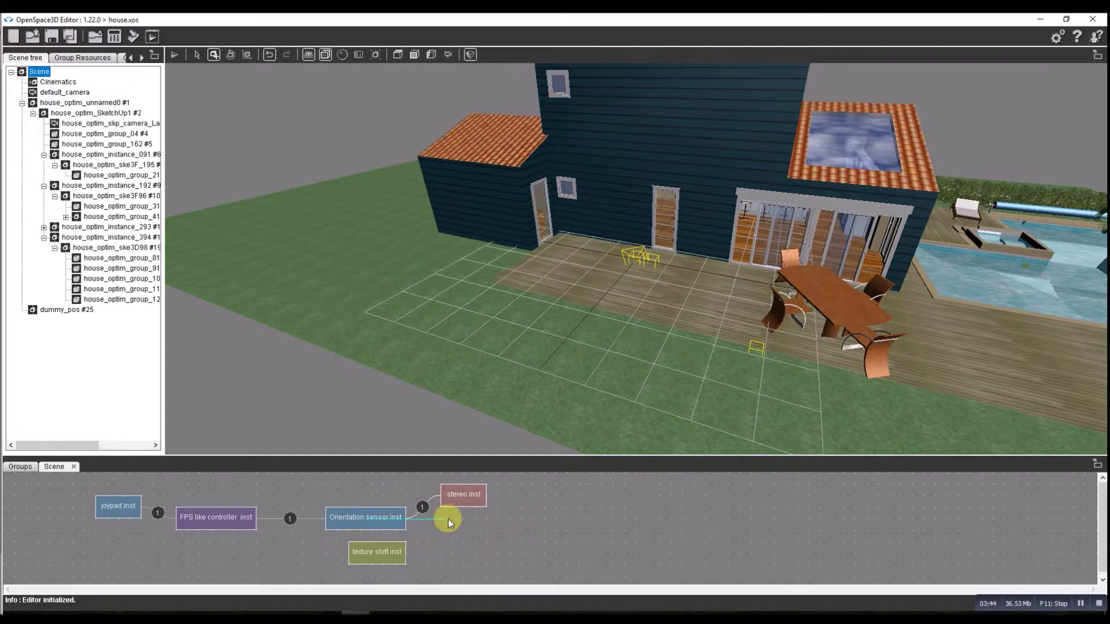
click(366, 522)
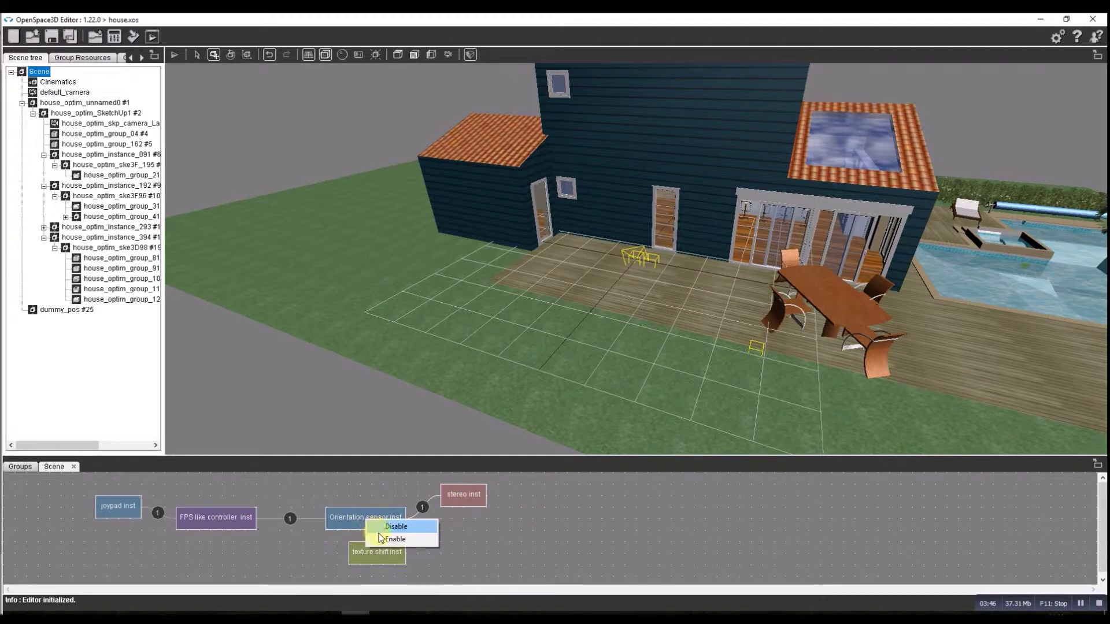
click(387, 539)
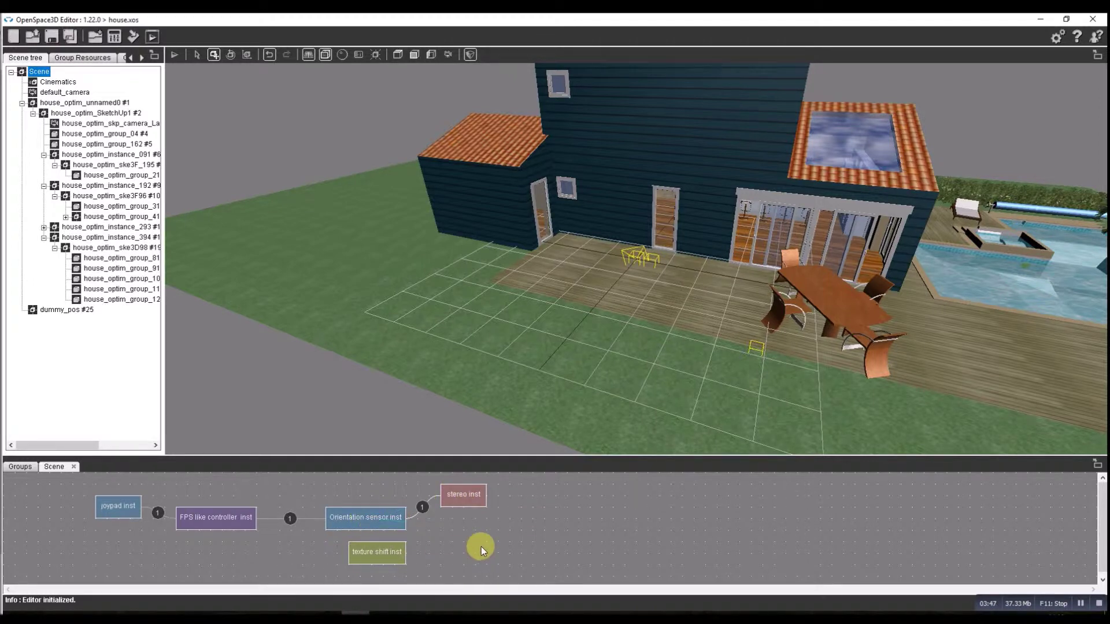
right_click(411, 563)
right_click(355, 518)
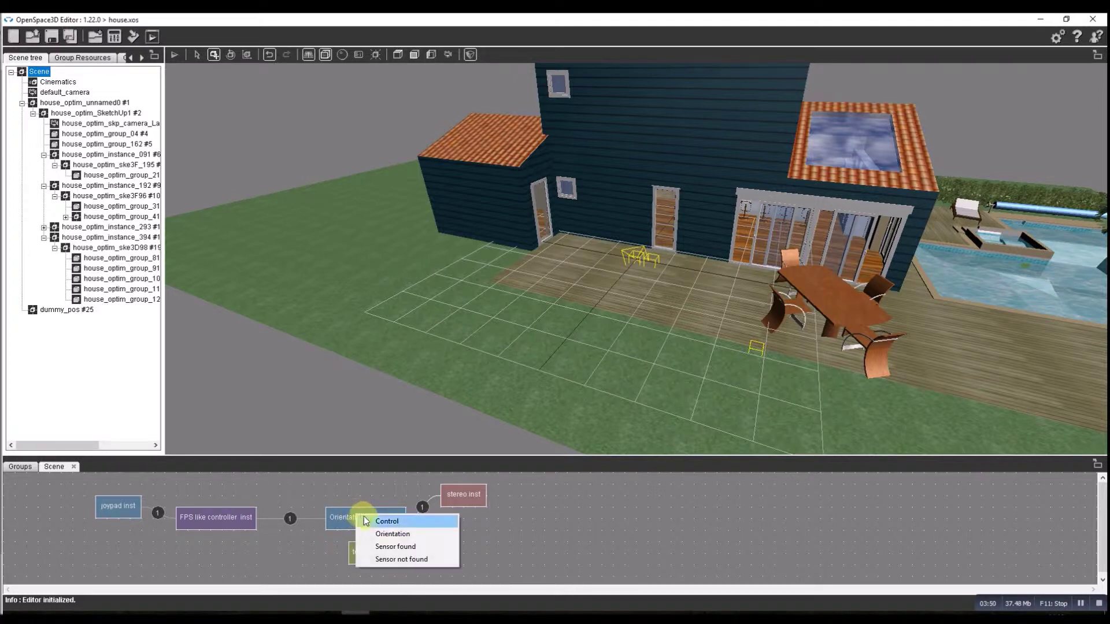
click(398, 560)
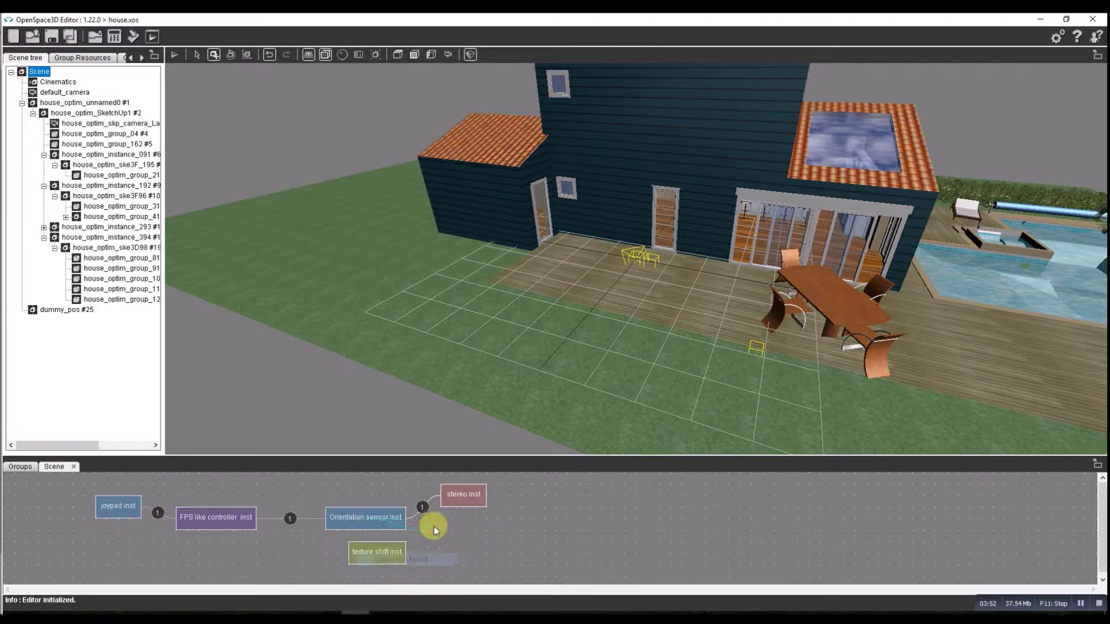
click(456, 498)
click(473, 507)
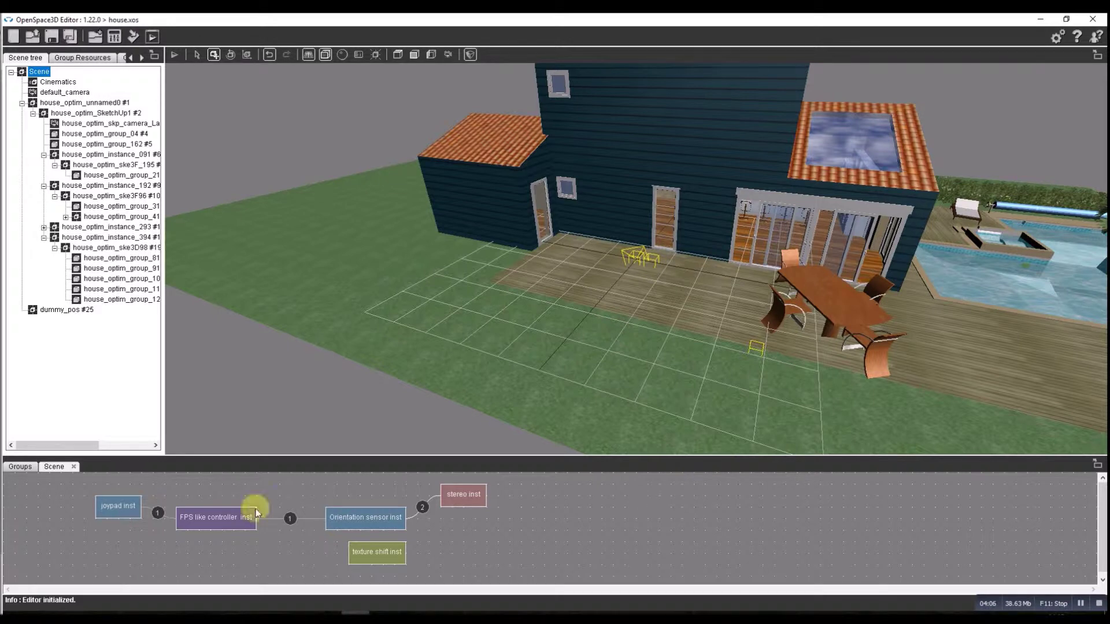
Link the Orientation sensor's Sensor found event to the FPS controller's Set camera FOV action.
right_click(362, 514)
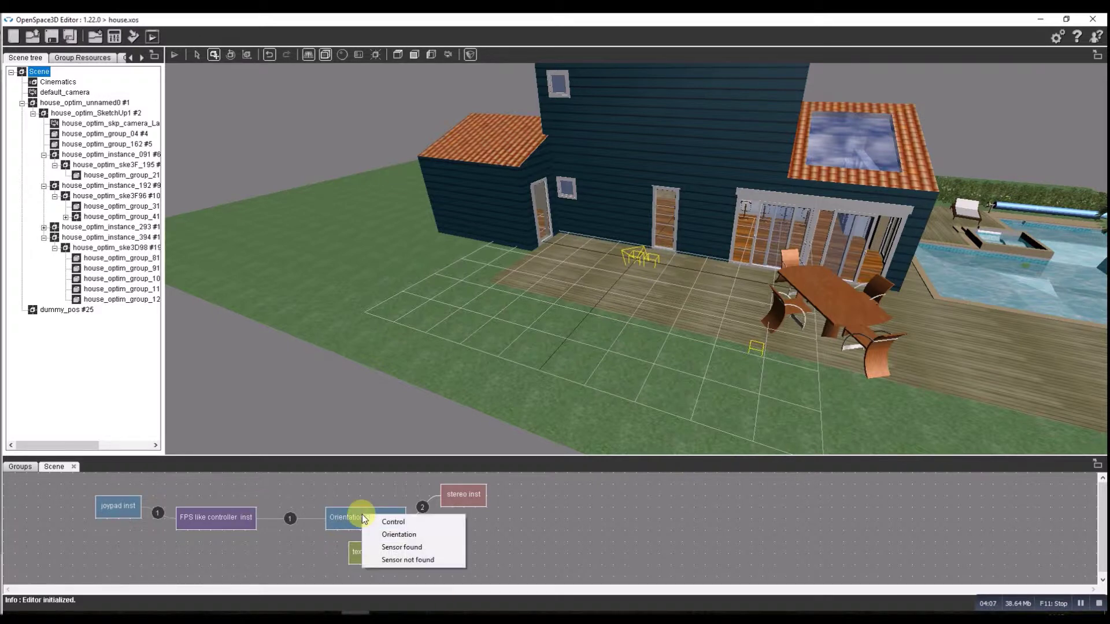
click(389, 547)
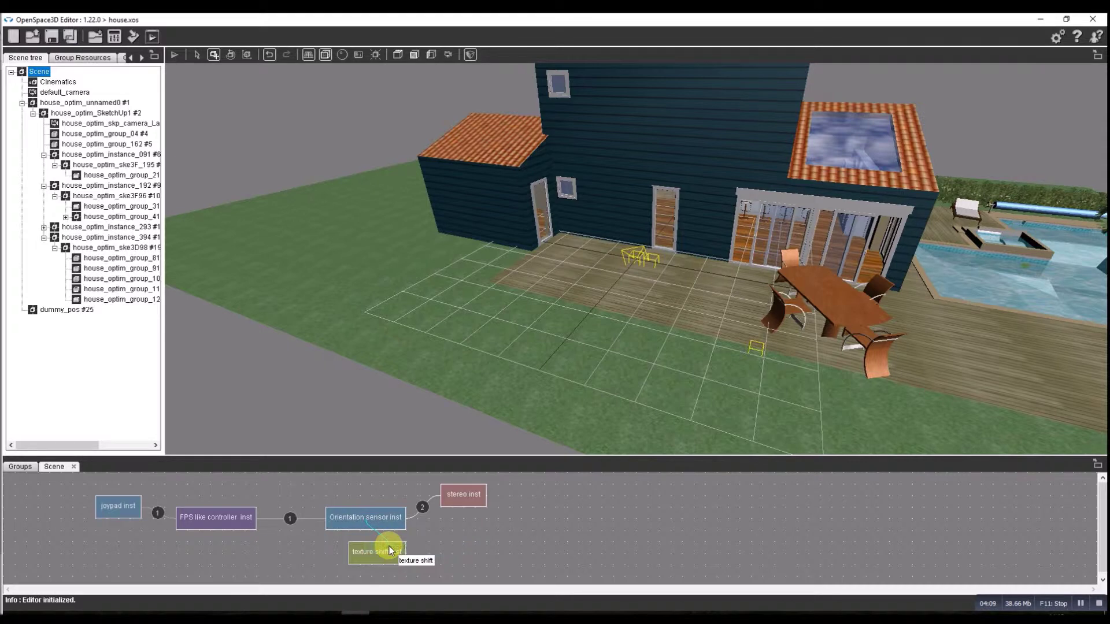
click(236, 520)
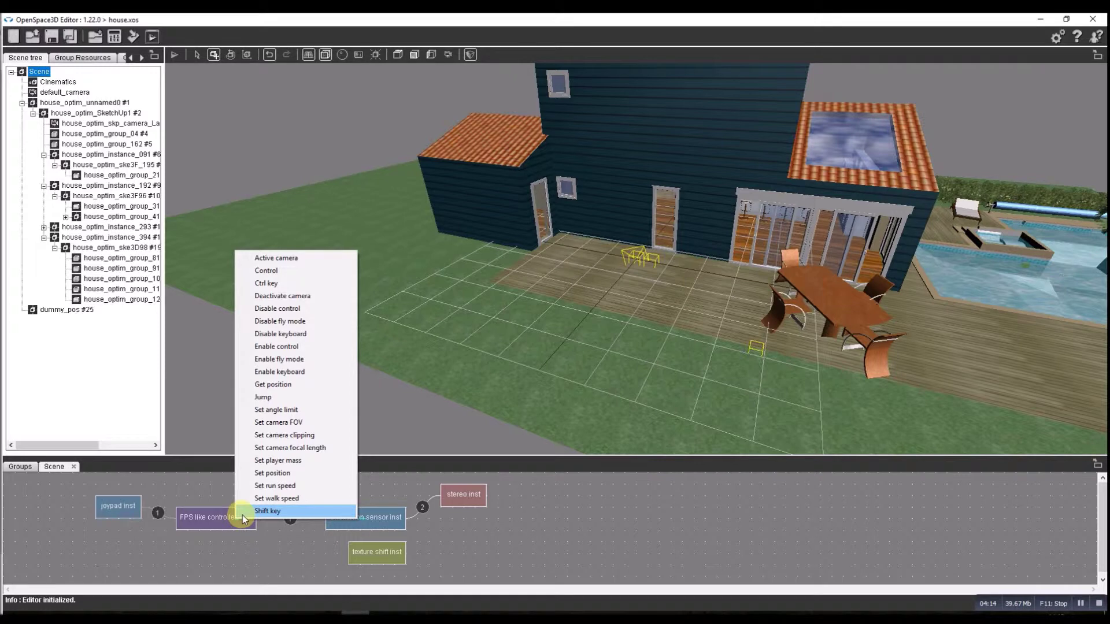
click(283, 422)
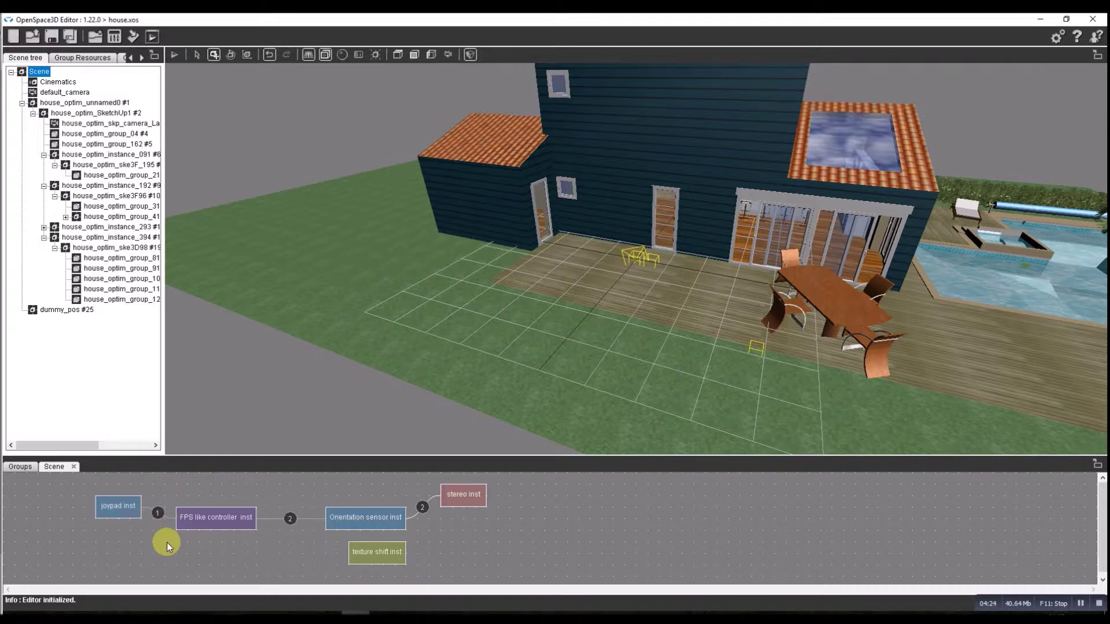
double_click(293, 518)
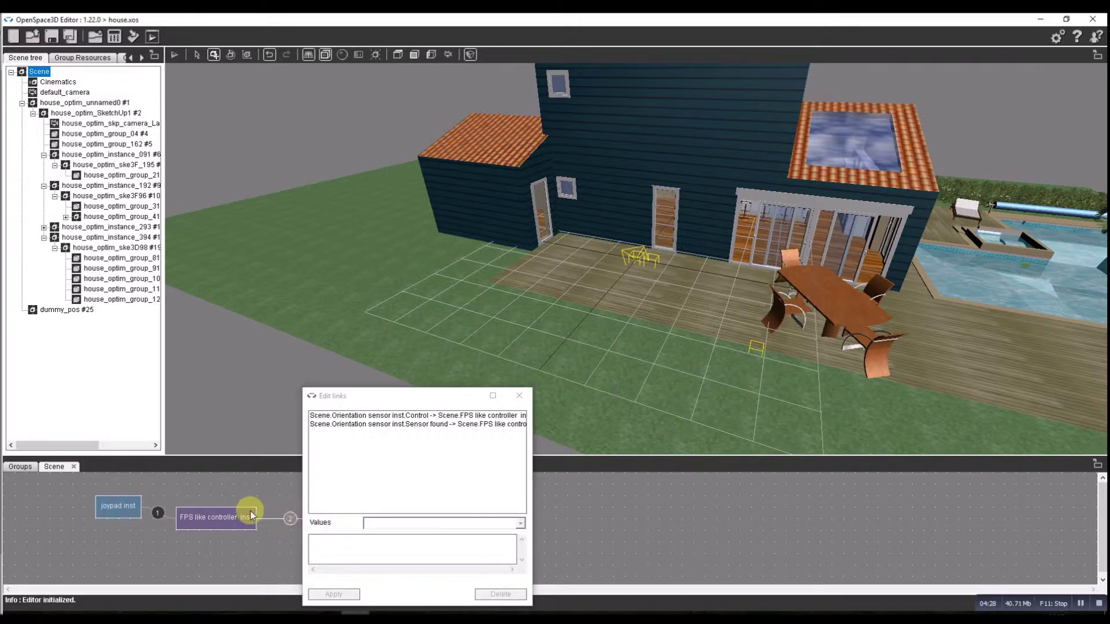
Enter 90 in the Values box of the Sensor found link to the FPS controller.
click(521, 525)
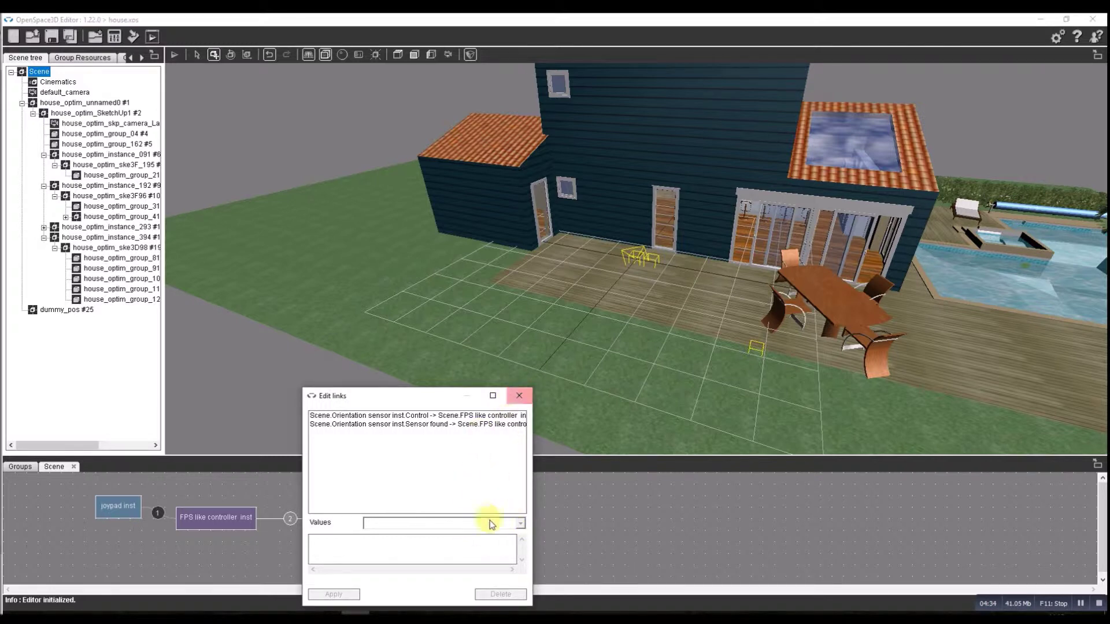
click(519, 395)
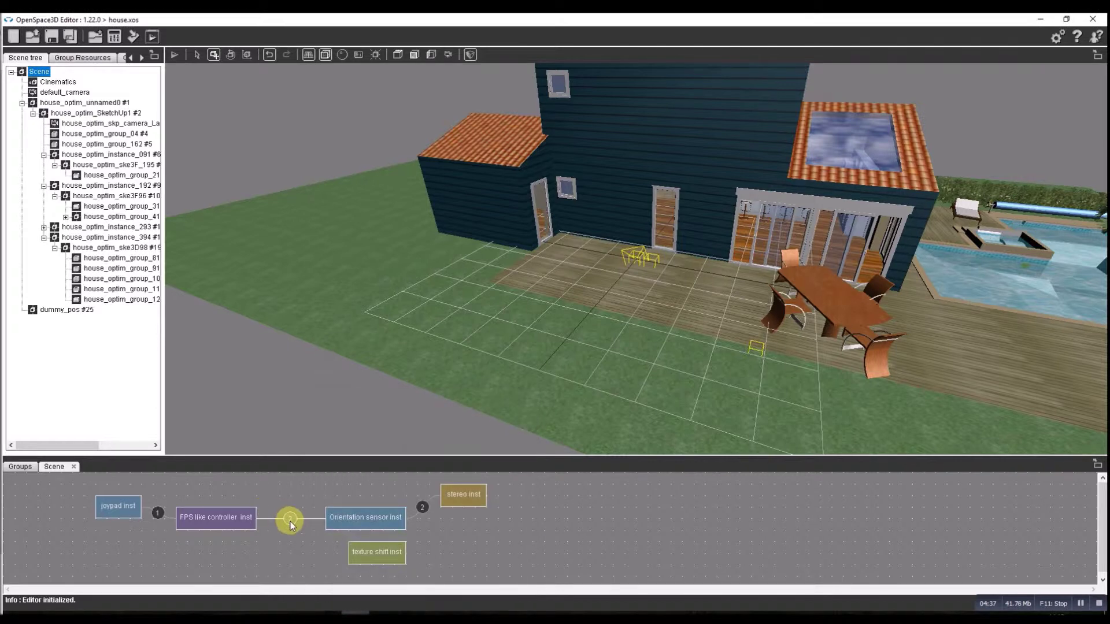
mouse_move(295, 519)
double_click(290, 518)
click(374, 425)
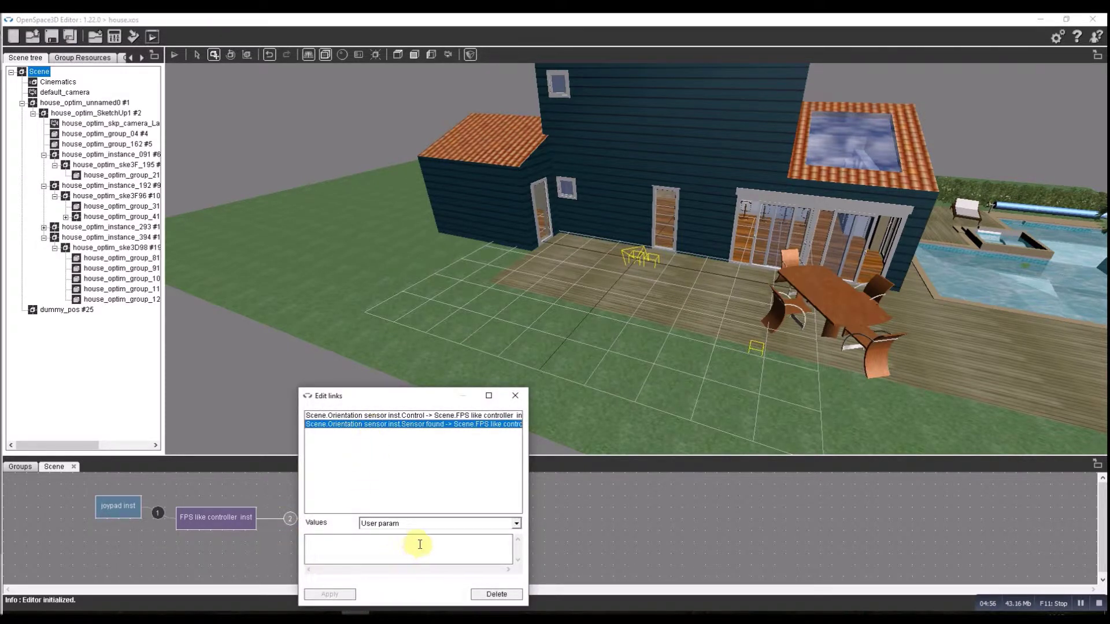
click(348, 540)
text(90)
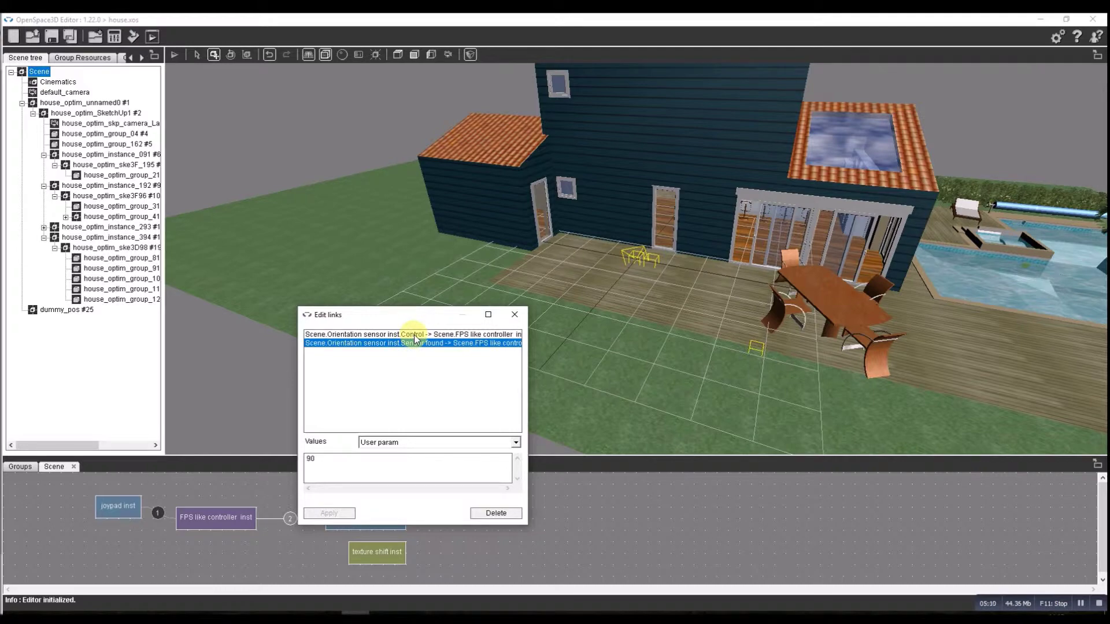
click(514, 314)
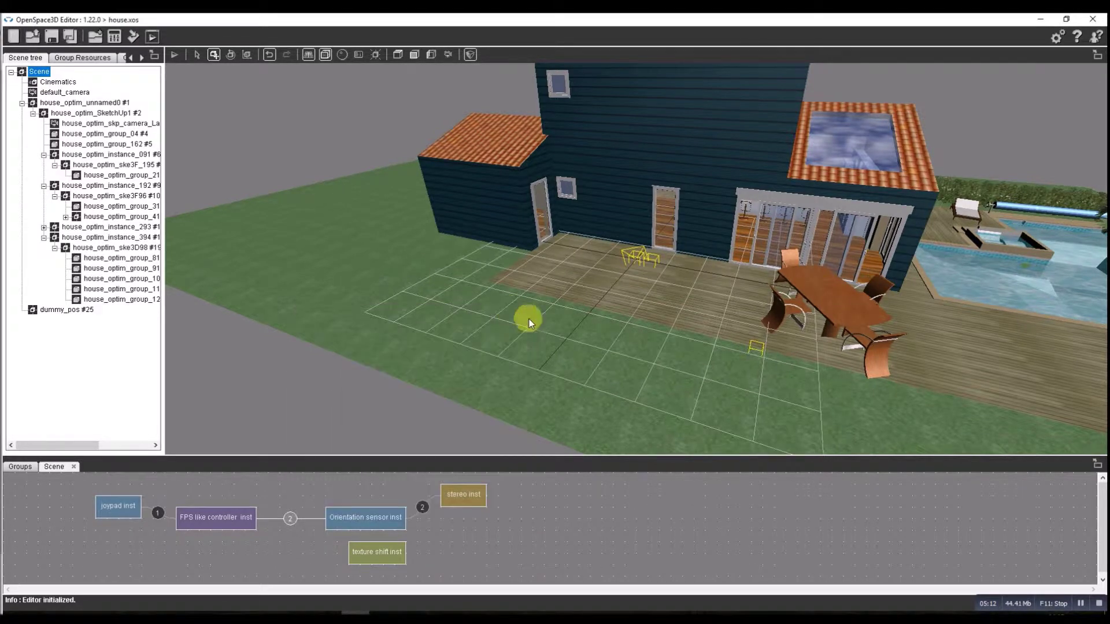
drag(529, 319, 598, 372)
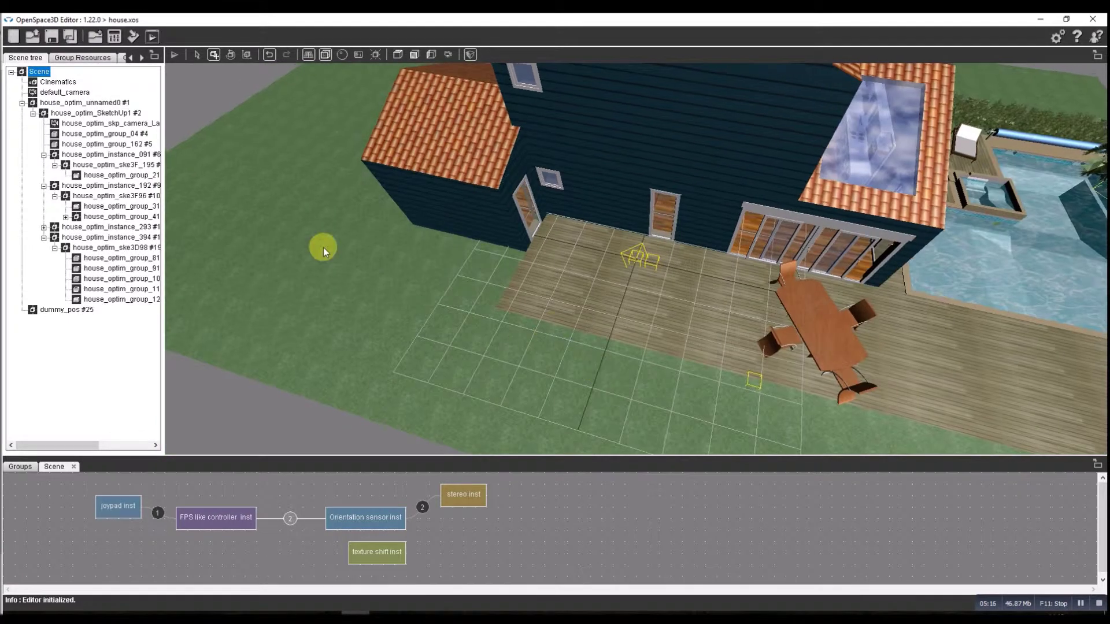
Save the scene as housegg.xos and dismiss the Info confirmation.
click(70, 37)
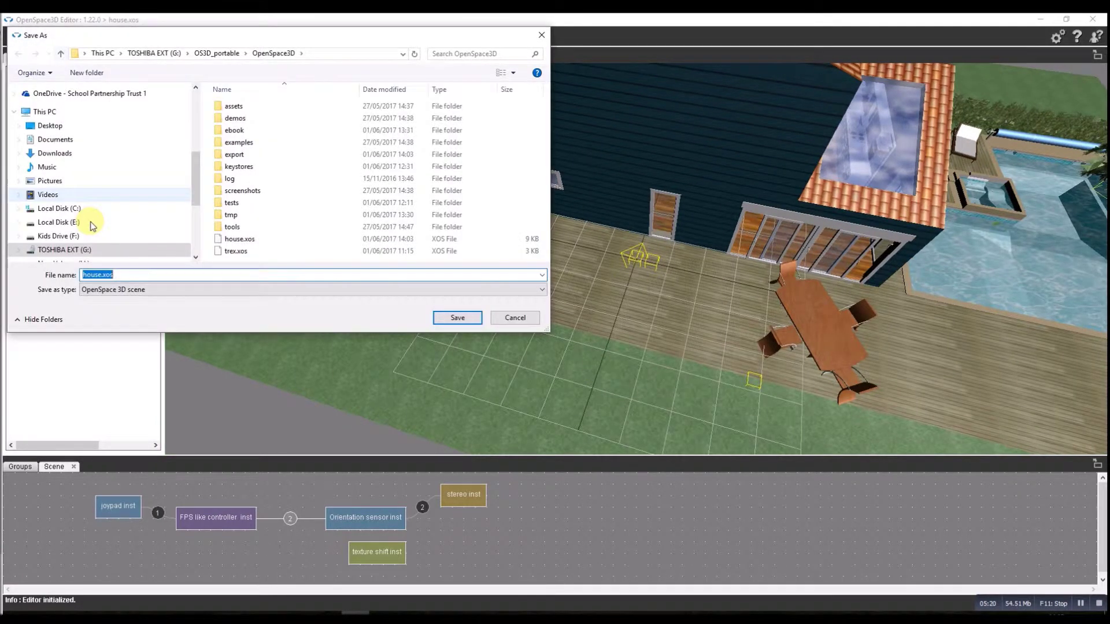
click(102, 274)
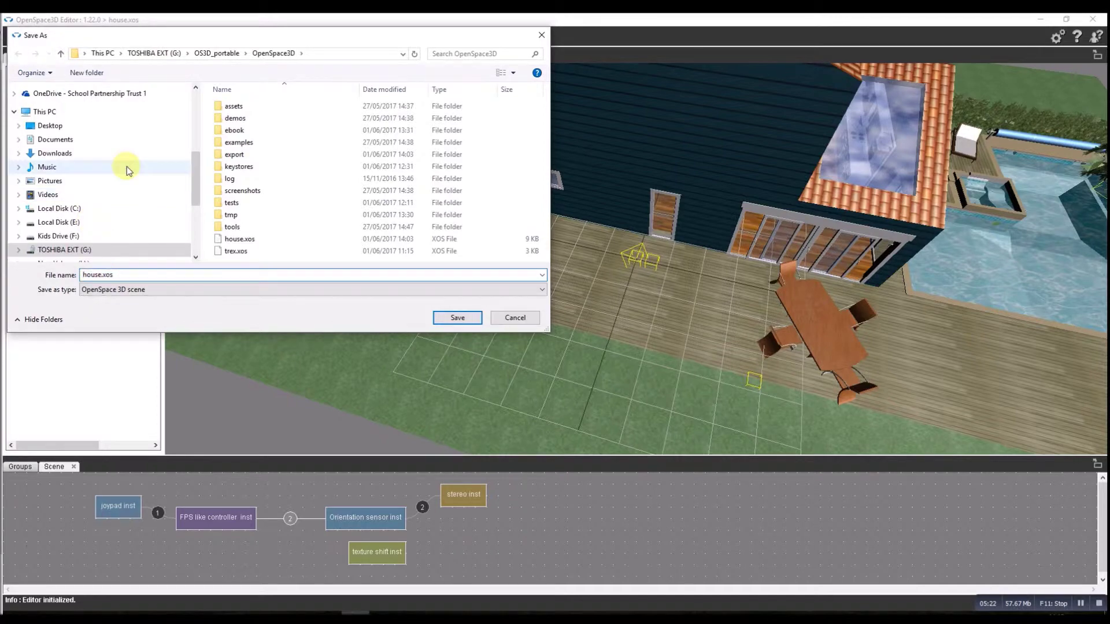
text(gg)
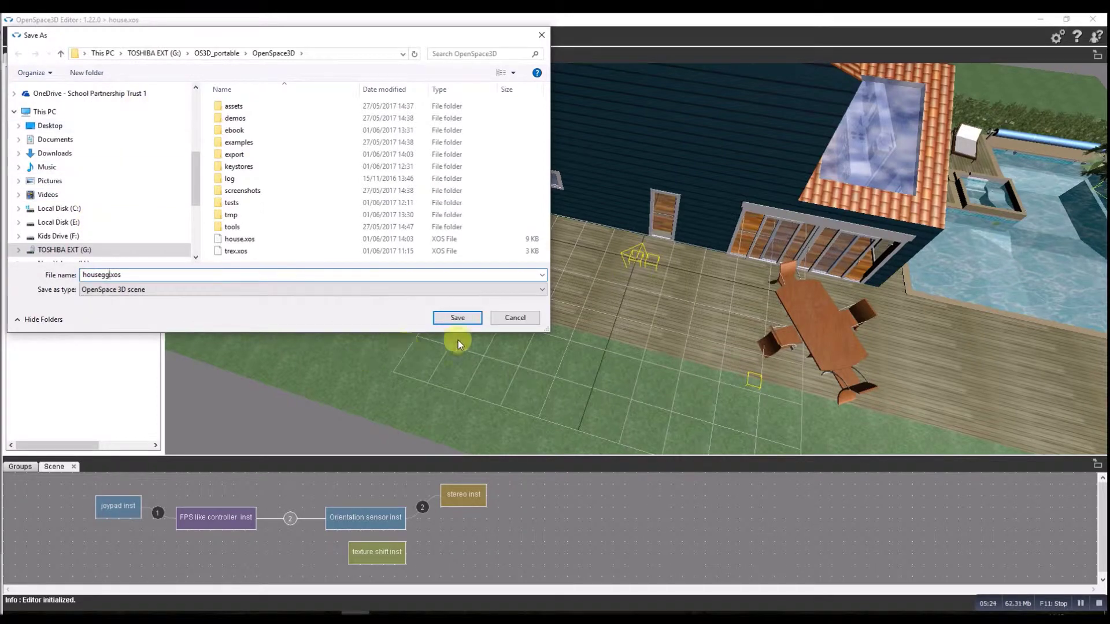
click(460, 319)
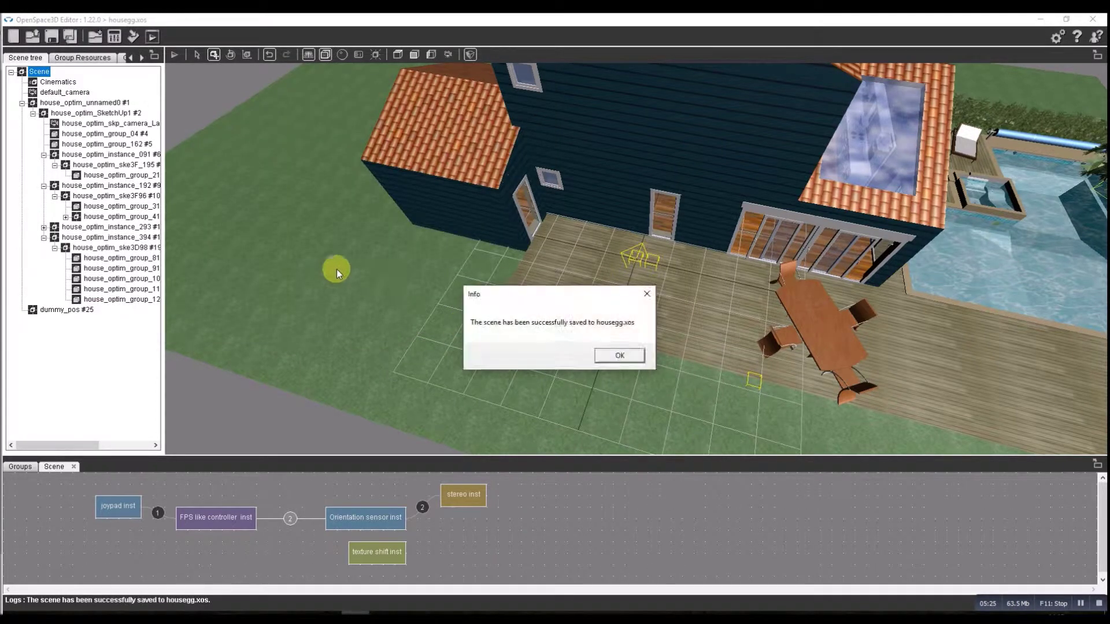
click(619, 355)
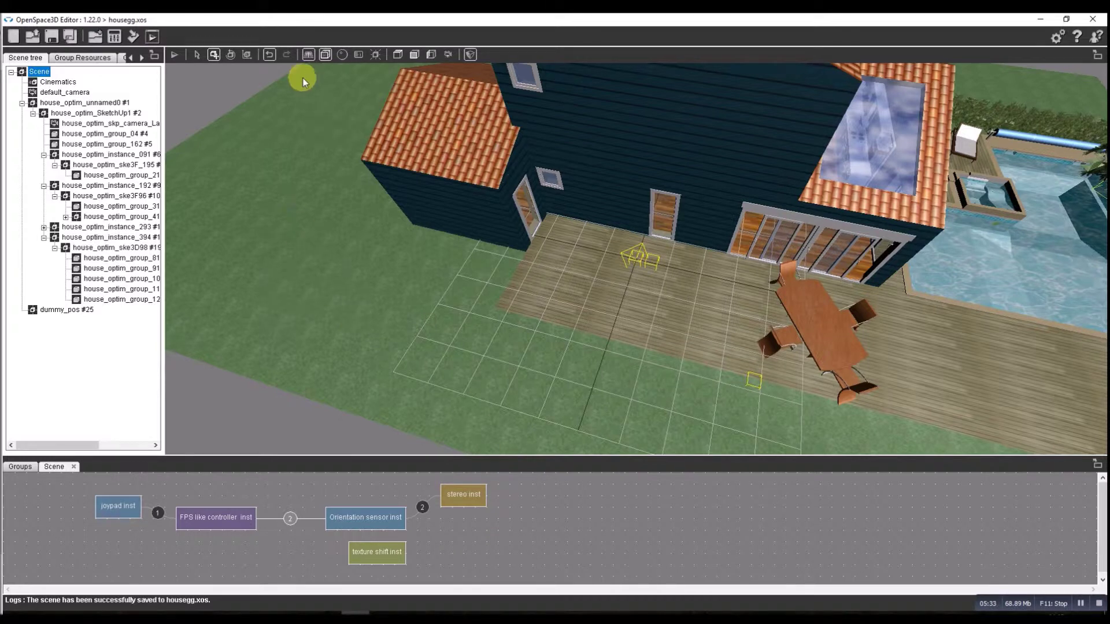
click(115, 39)
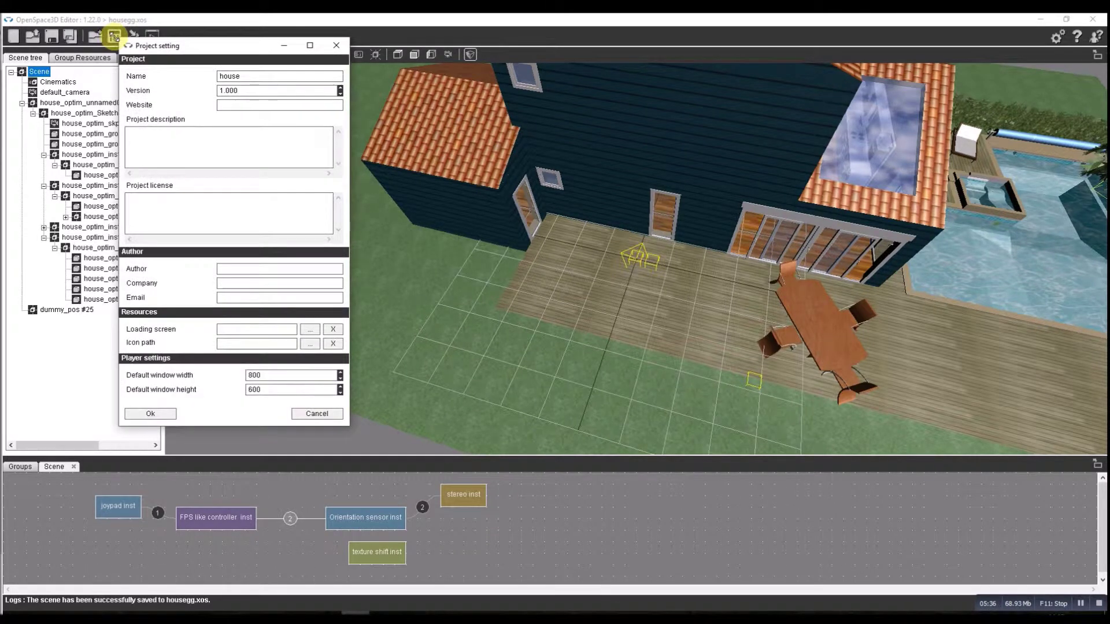
Close the project settings and choose Android application as the export target.
click(309, 49)
click(137, 33)
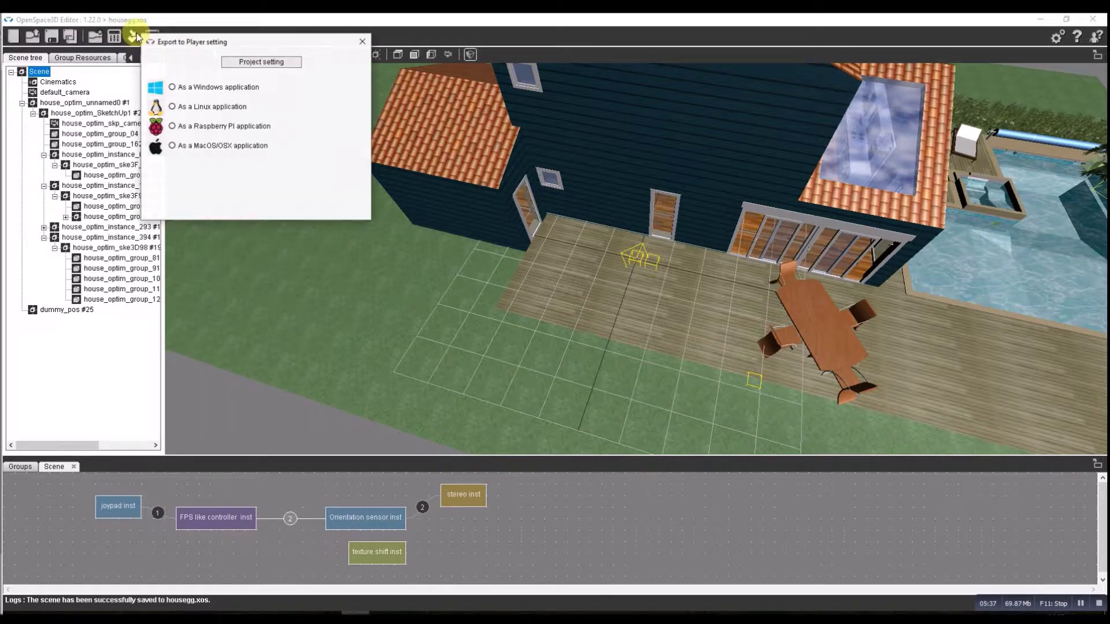
click(171, 165)
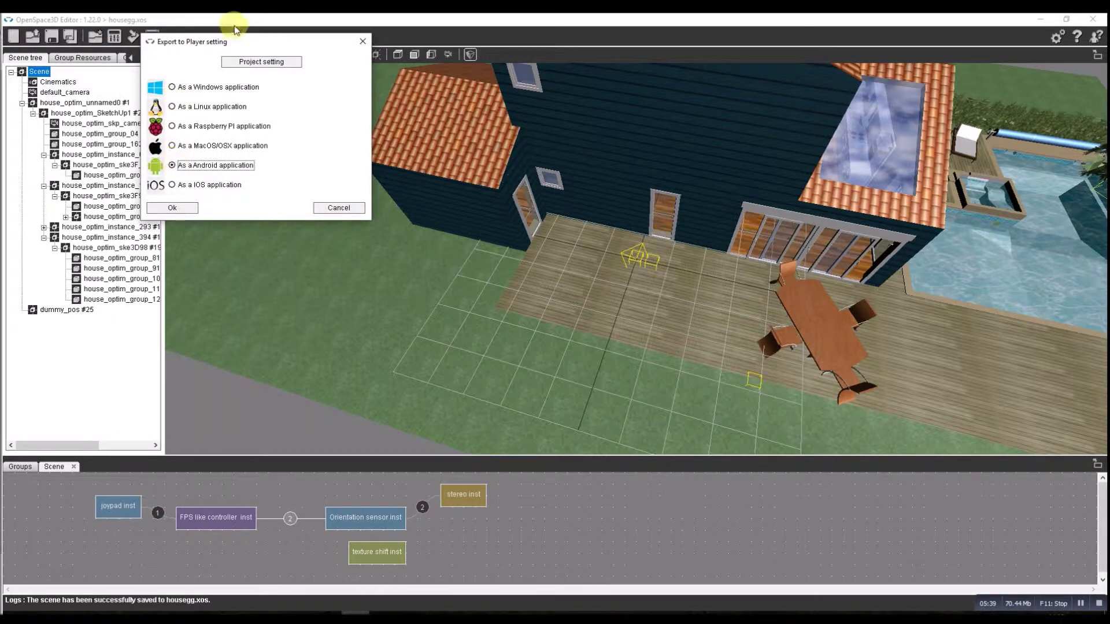
drag(245, 42, 439, 91)
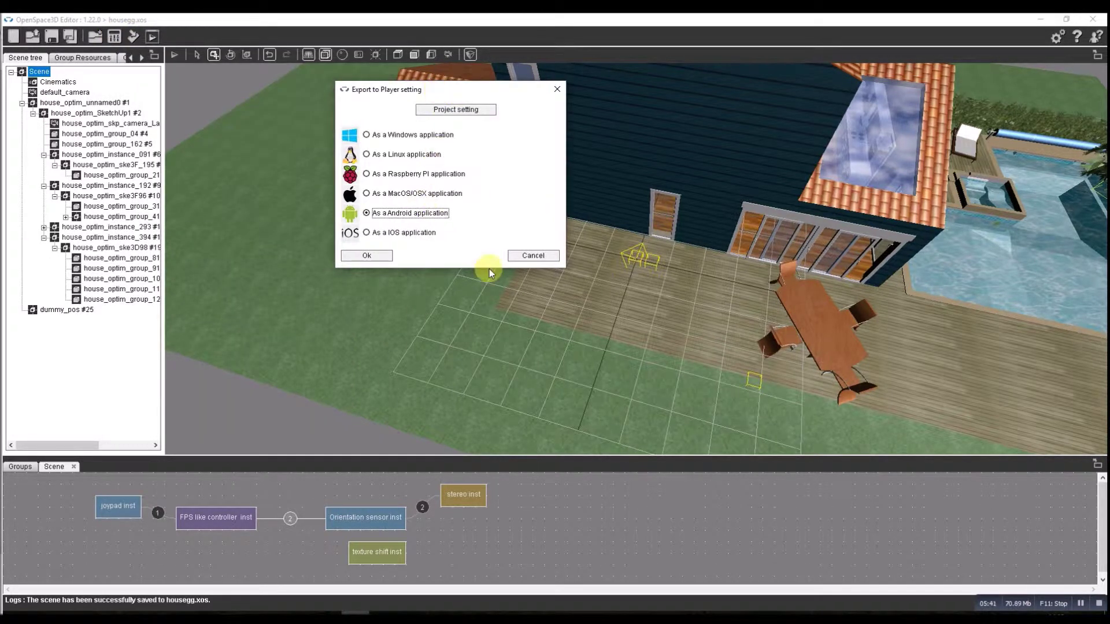
click(378, 254)
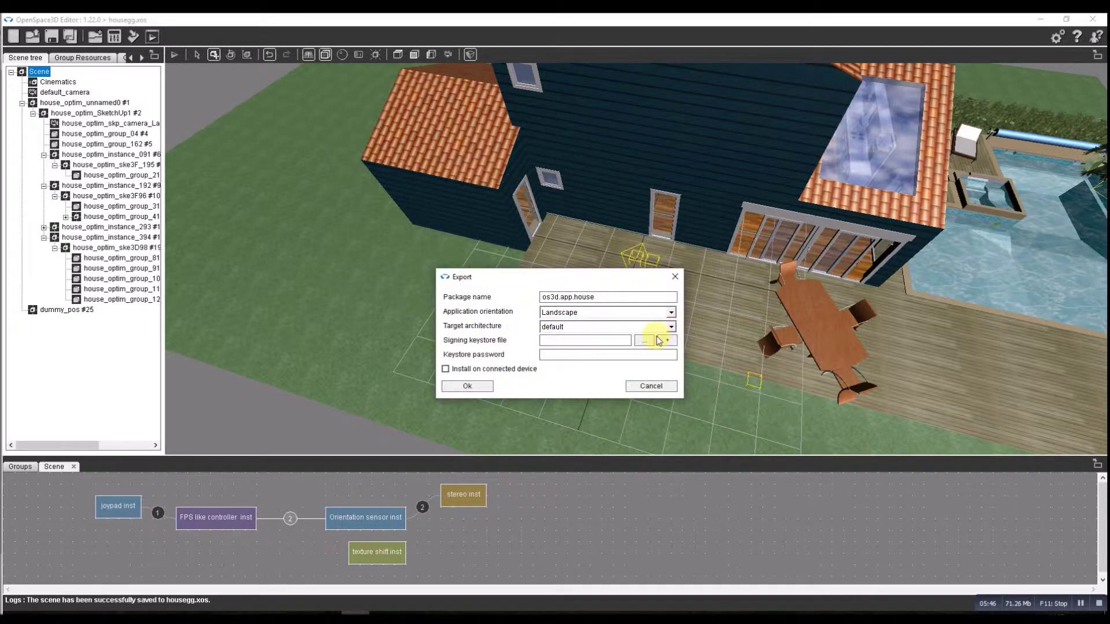
Target the armeabi-v7a architecture, enable install on the connected device, and start the export.
click(675, 326)
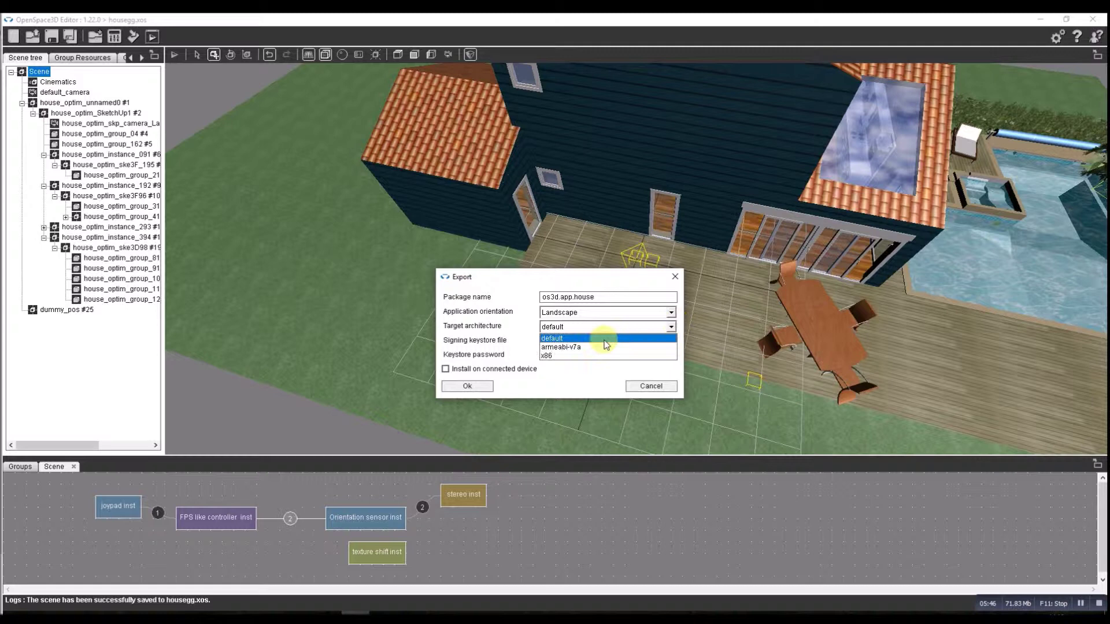
click(568, 347)
click(446, 369)
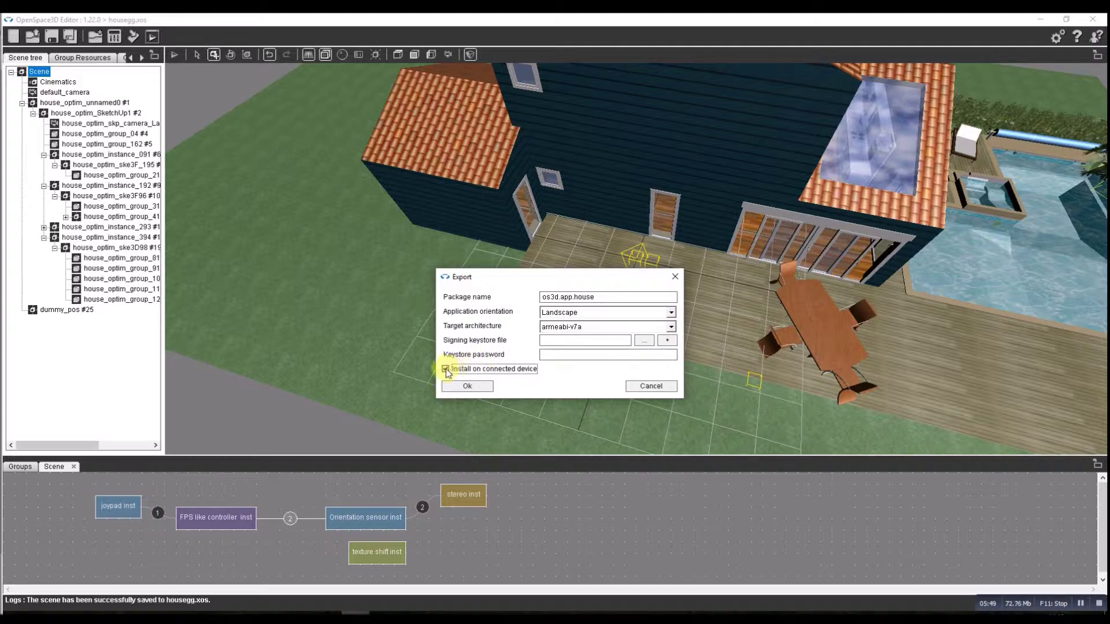
click(463, 388)
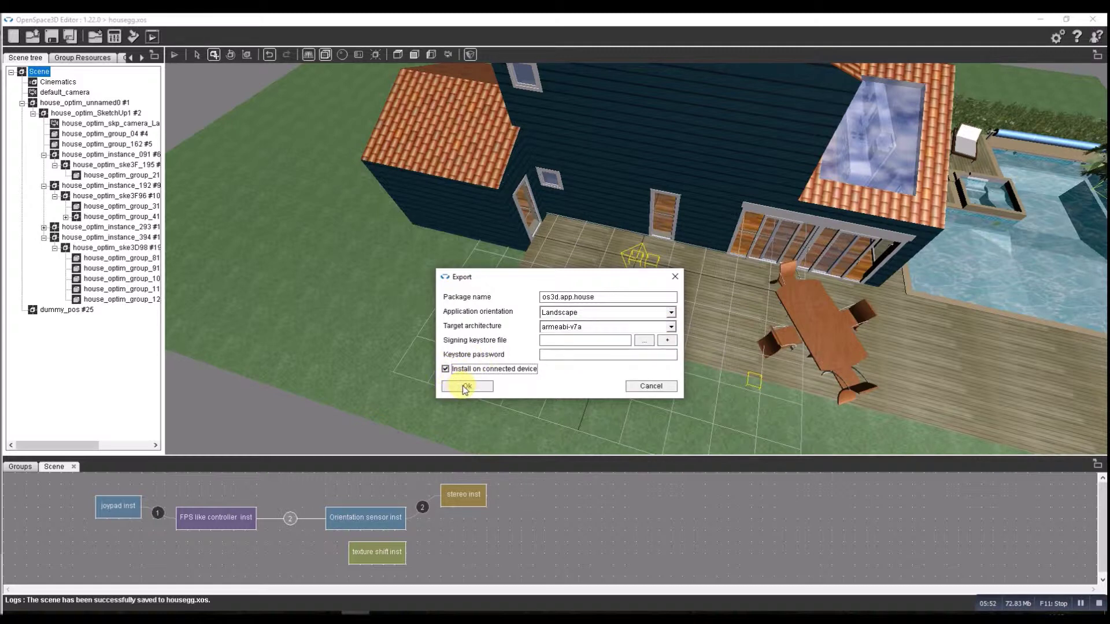